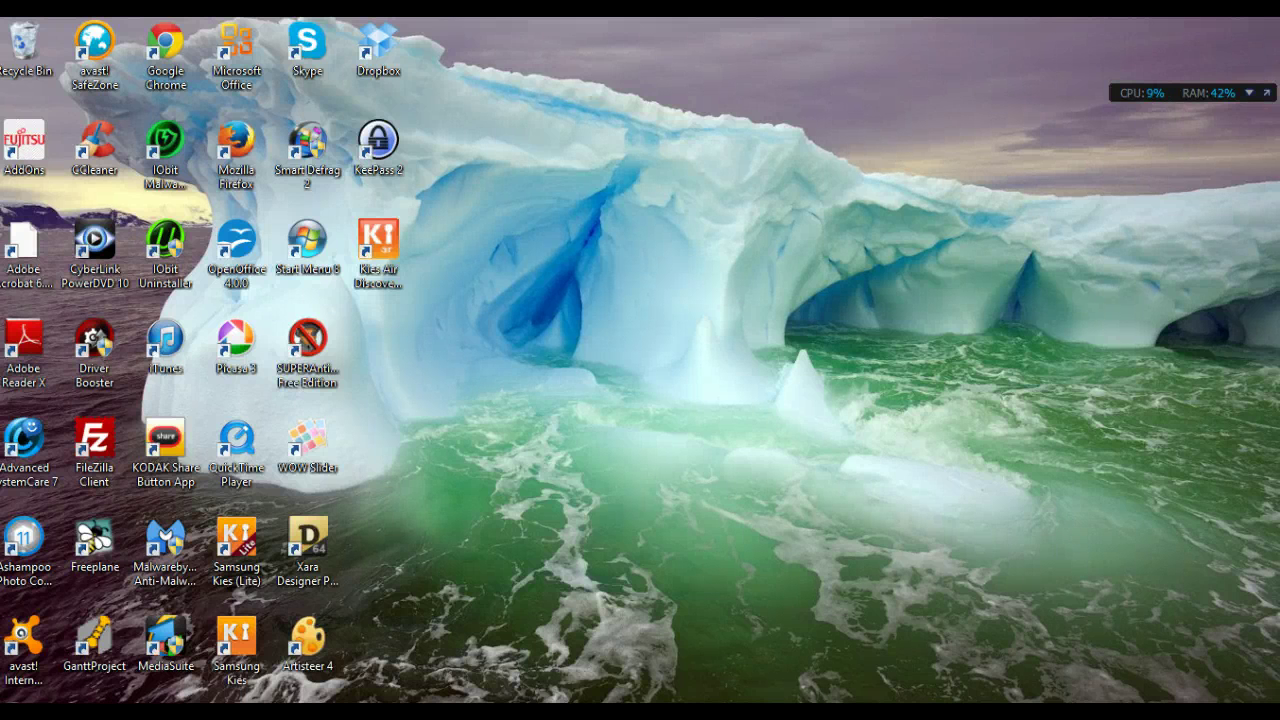
Launch Microsoft Office Excel 2007 from the installed programs and maximize its window
{"action": "key", "text": "super"}
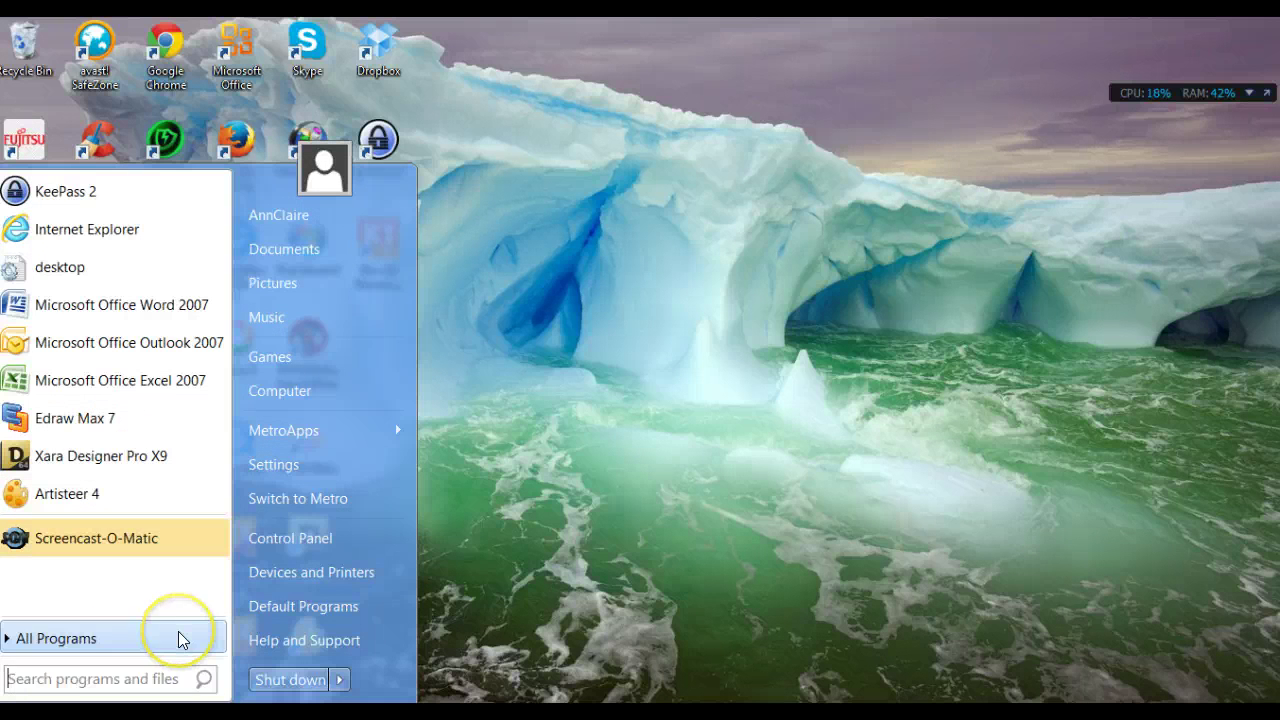
{"action": "mouse_move", "coordinate": [178, 635]}
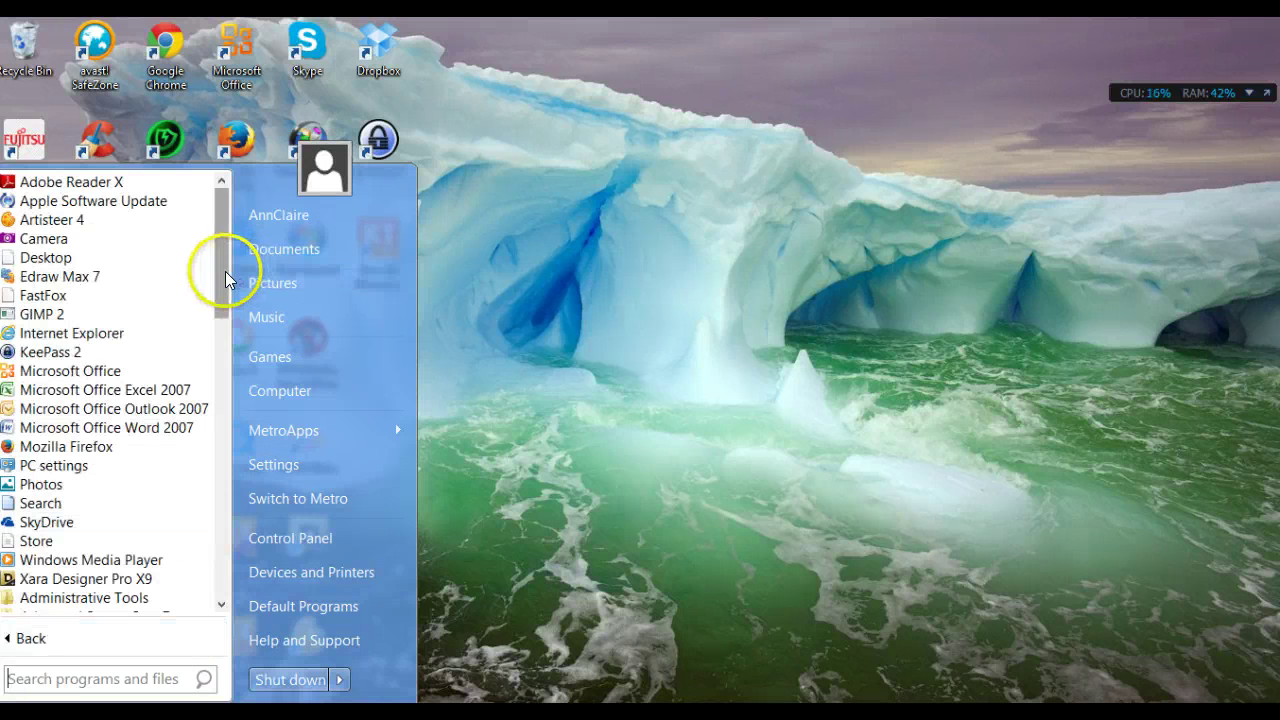
{"action": "left_click_drag", "start_coordinate": [225, 271], "coordinate": [222, 468]}
{"action": "left_click", "coordinate": [106, 522]}
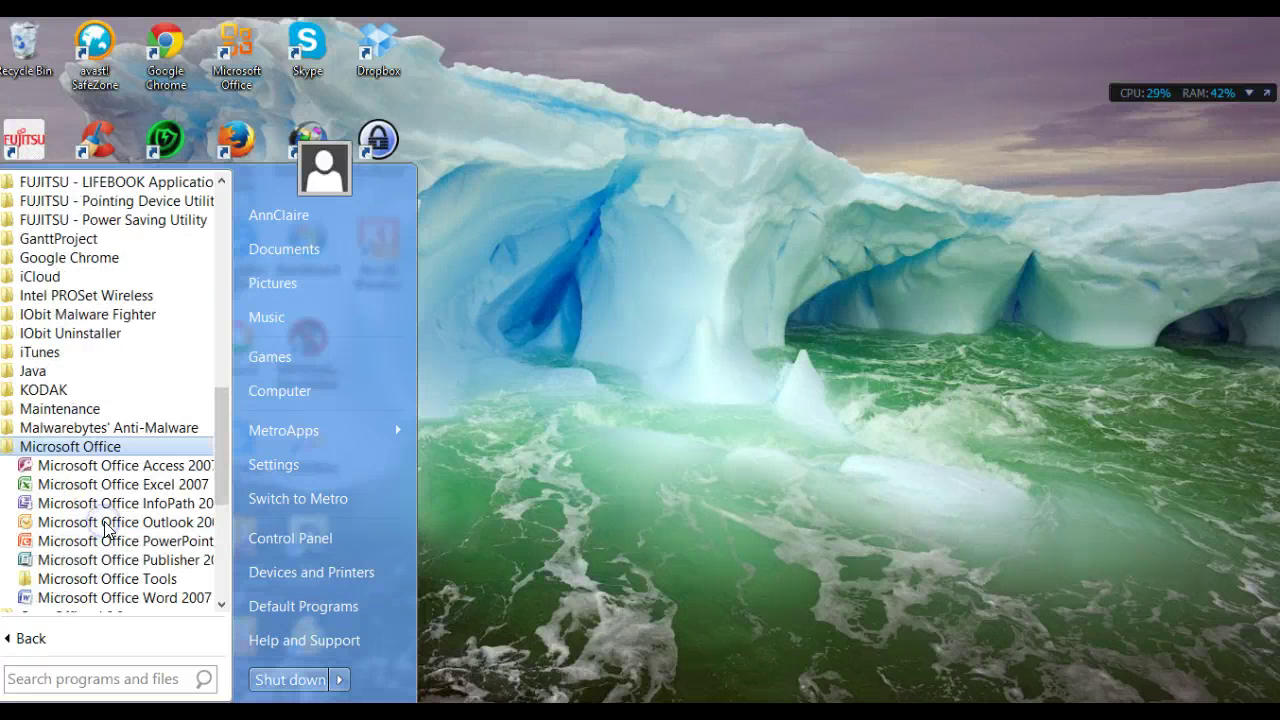
{"action": "left_click", "coordinate": [97, 486]}
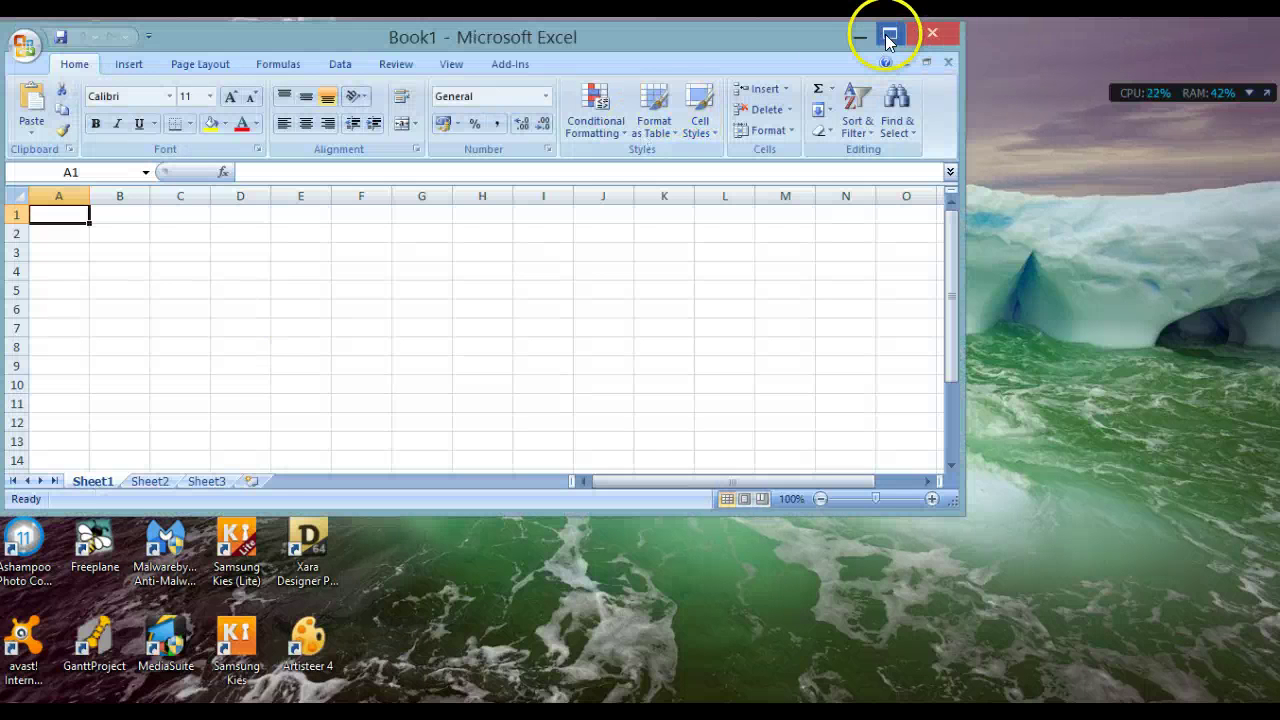
{"action": "left_click", "coordinate": [888, 38]}
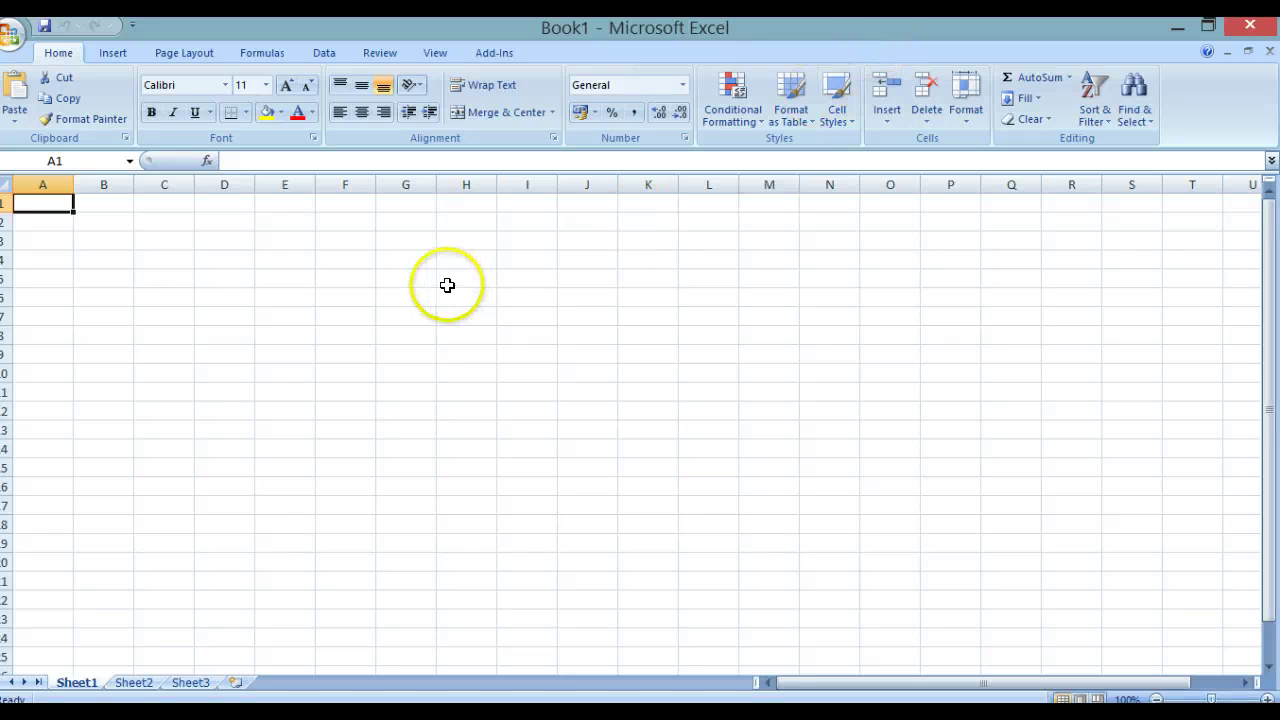
Open the Selection Techniques workbook from the L1 Spreadsheets folder on the DRIVERS (D:) drive
{"action": "left_click", "coordinate": [10, 40]}
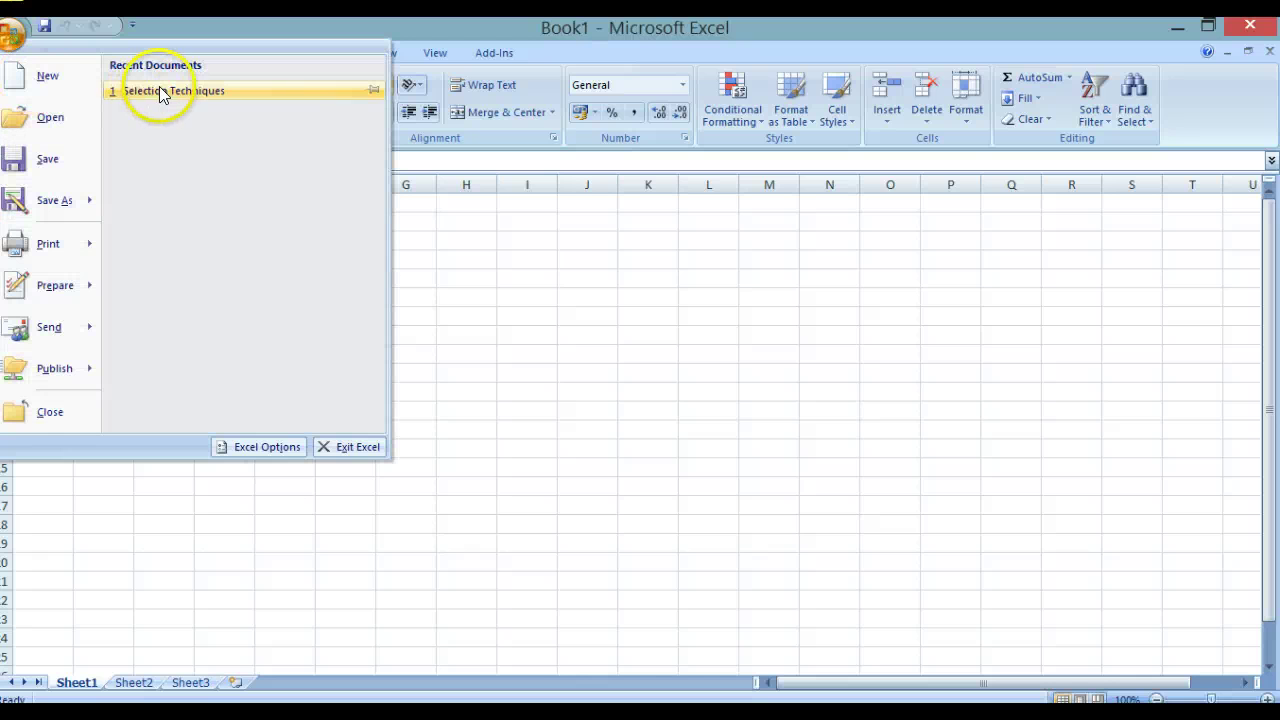
{"action": "left_click", "coordinate": [62, 118]}
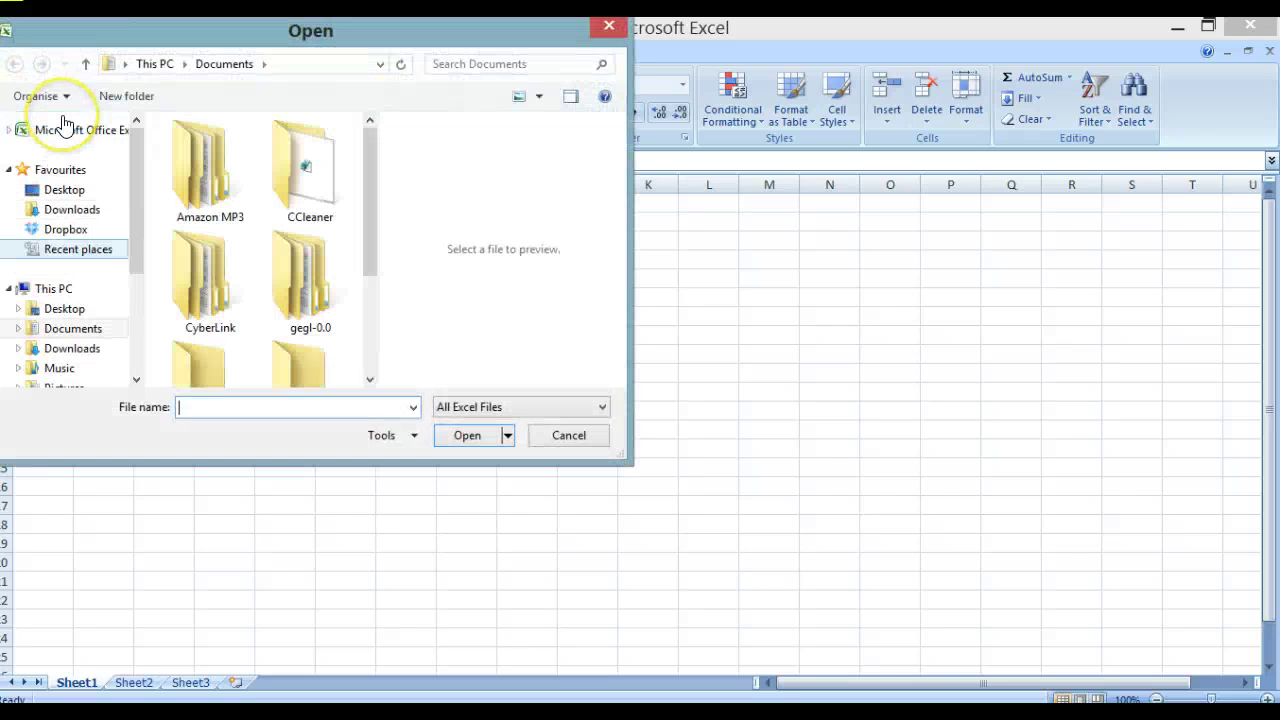
{"action": "left_click_drag", "start_coordinate": [137, 167], "coordinate": [138, 247]}
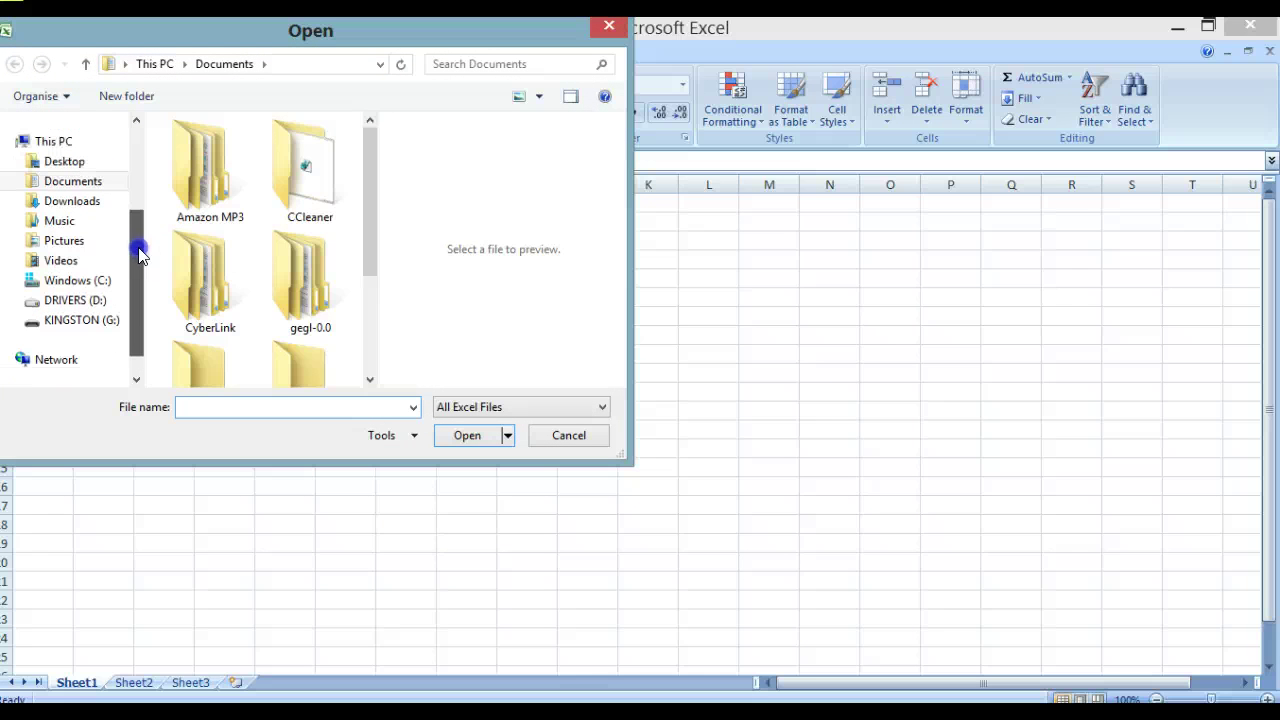
{"action": "left_click", "coordinate": [80, 300]}
{"action": "left_click_drag", "start_coordinate": [360, 191], "coordinate": [358, 244]}
{"action": "left_click", "coordinate": [229, 215]}
{"action": "left_click", "coordinate": [468, 437]}
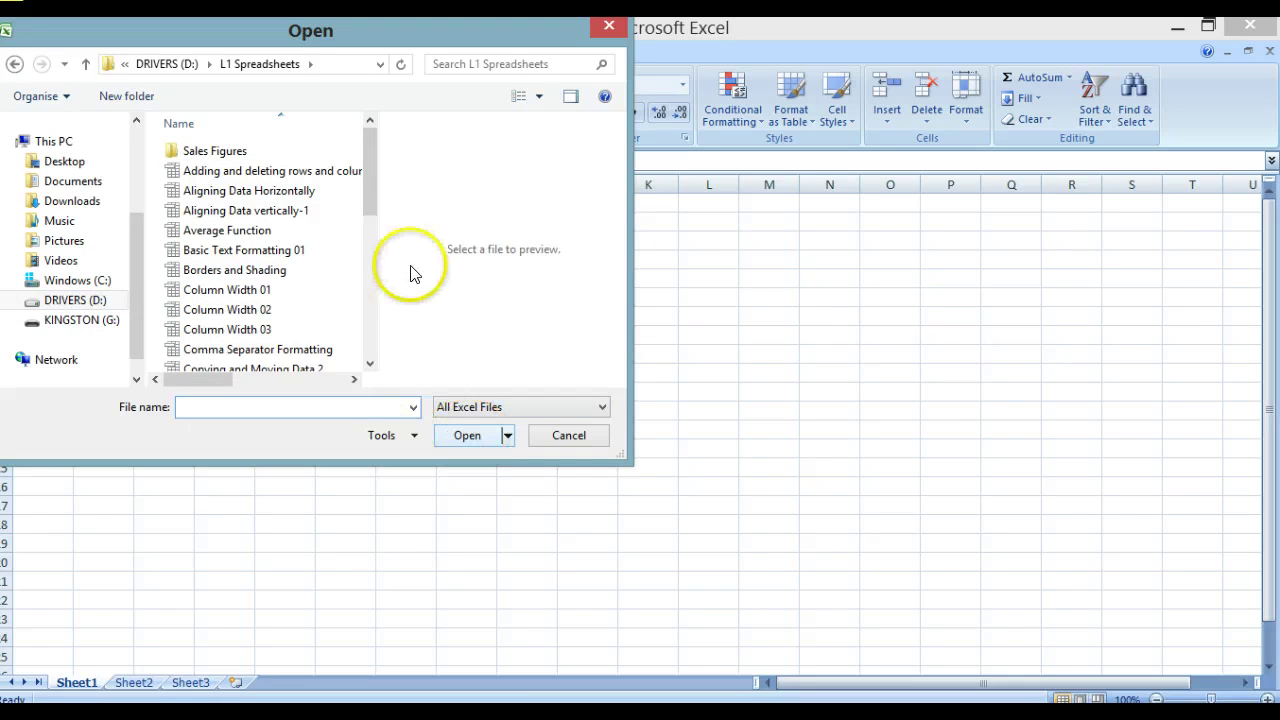
{"action": "left_click_drag", "start_coordinate": [366, 210], "coordinate": [373, 330]}
{"action": "left_click", "coordinate": [245, 337]}
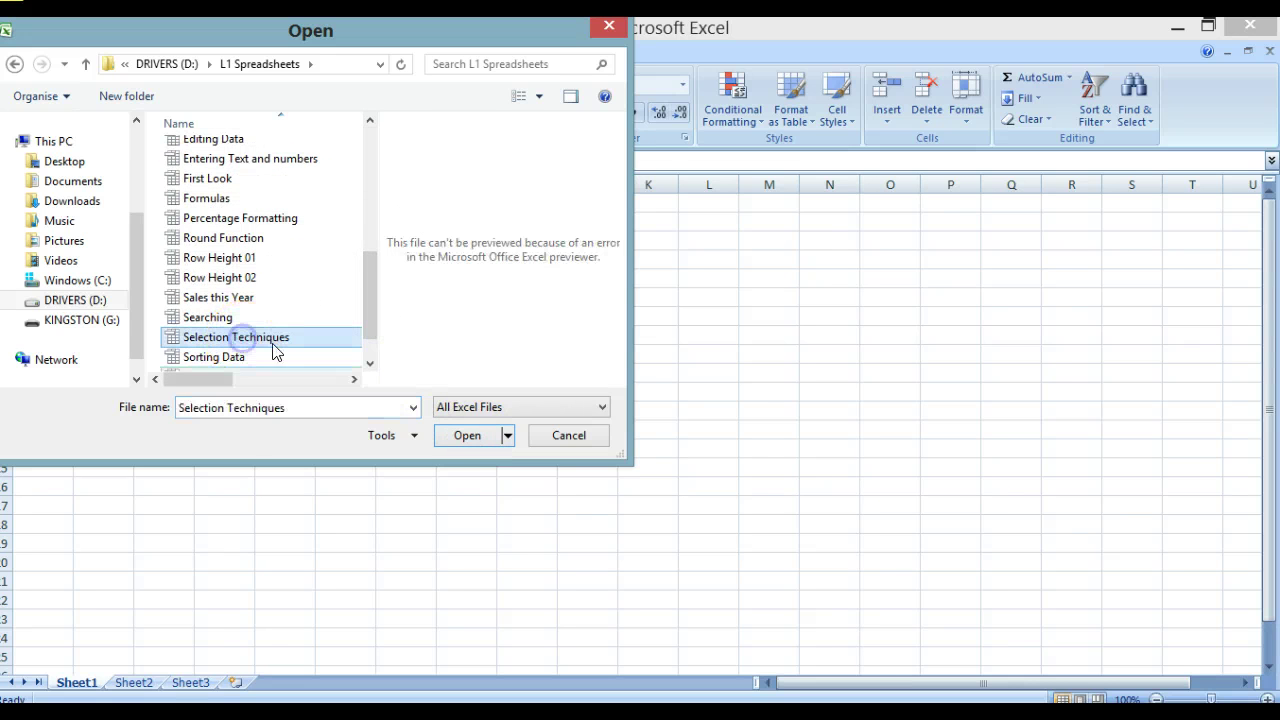
{"action": "left_click", "coordinate": [470, 440]}
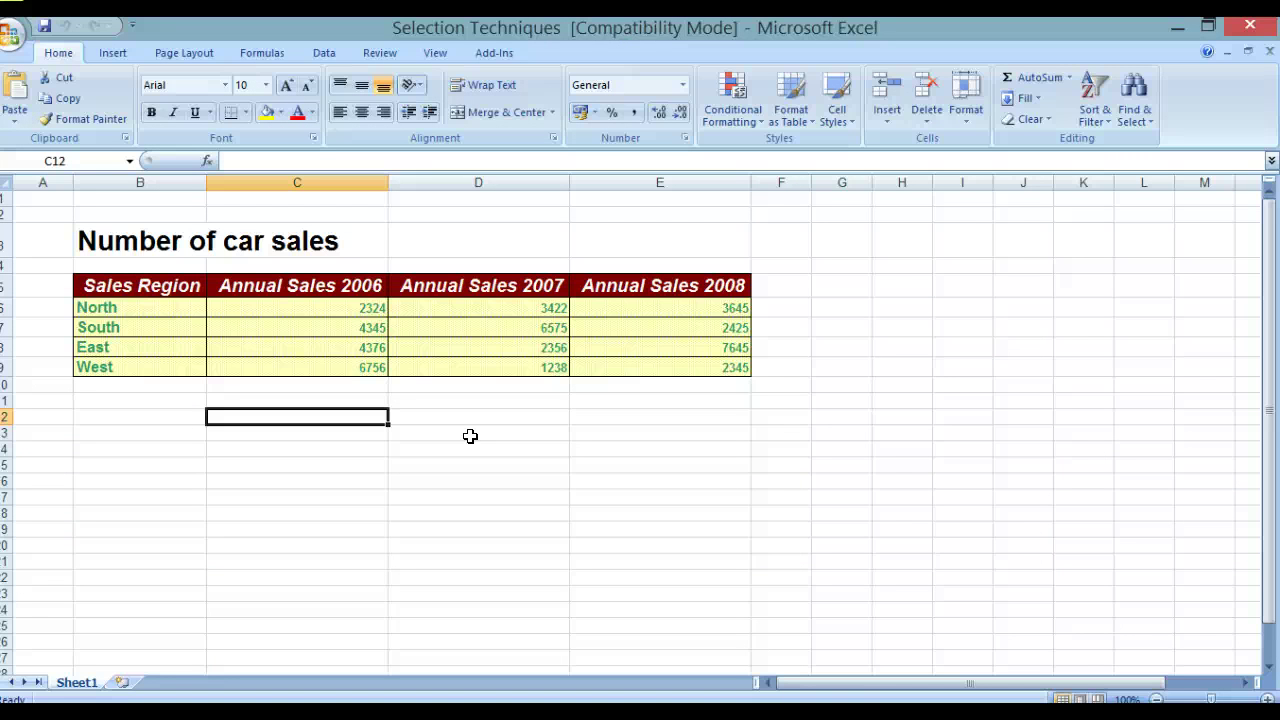
Select cell C7 and the block C6:F10 covering the car sales figures, and deselect it by selecting empty cell G8
{"action": "left_click", "coordinate": [333, 326]}
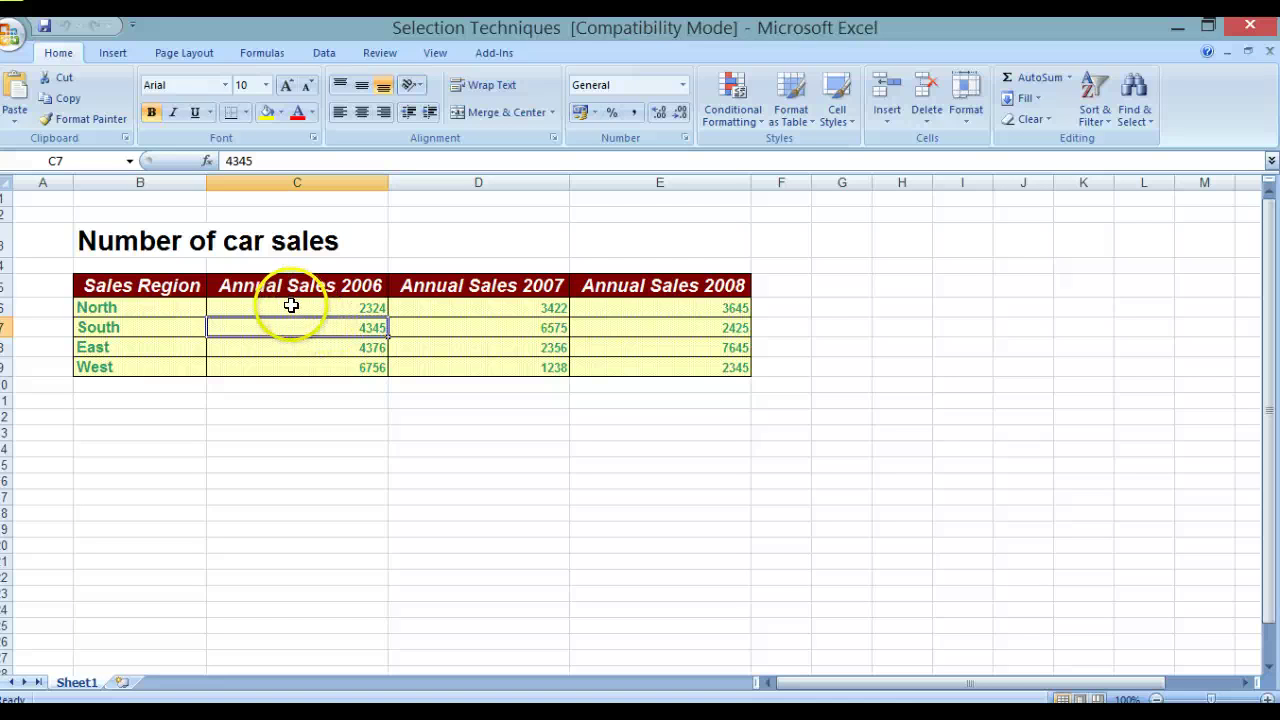
{"action": "left_click_drag", "start_coordinate": [291, 307], "coordinate": [776, 392]}
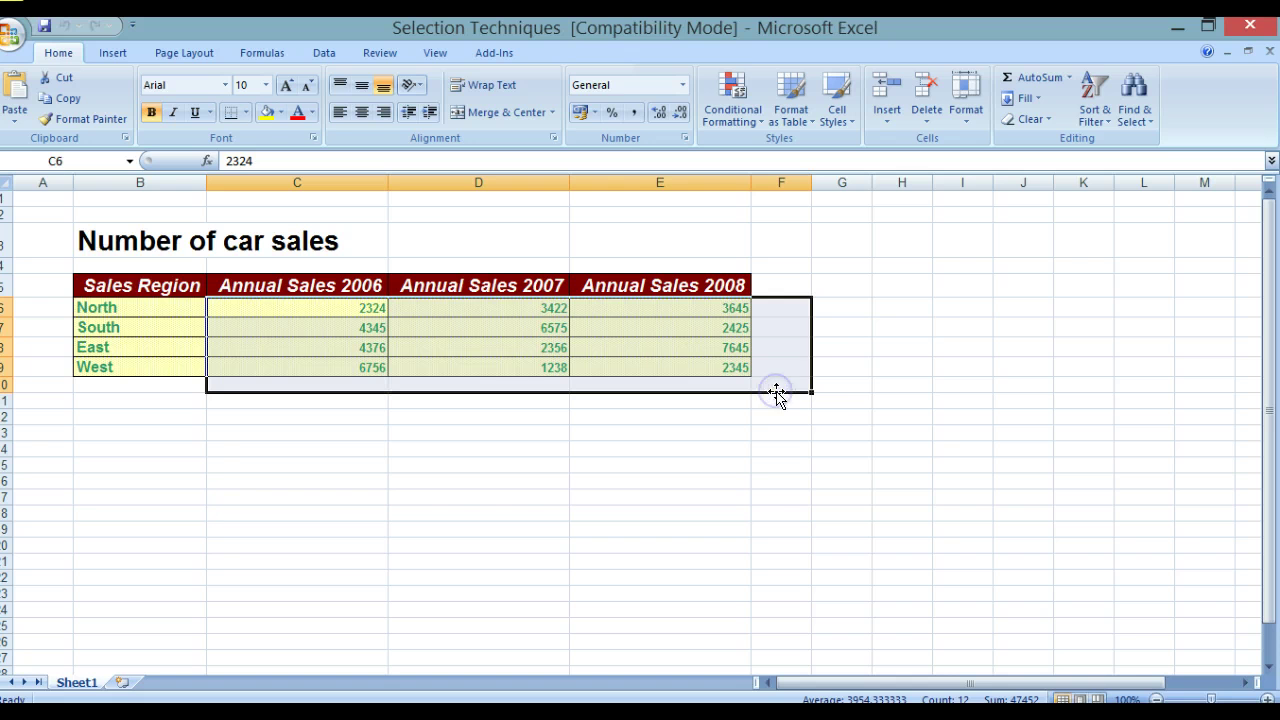
{"action": "left_click", "coordinate": [860, 346]}
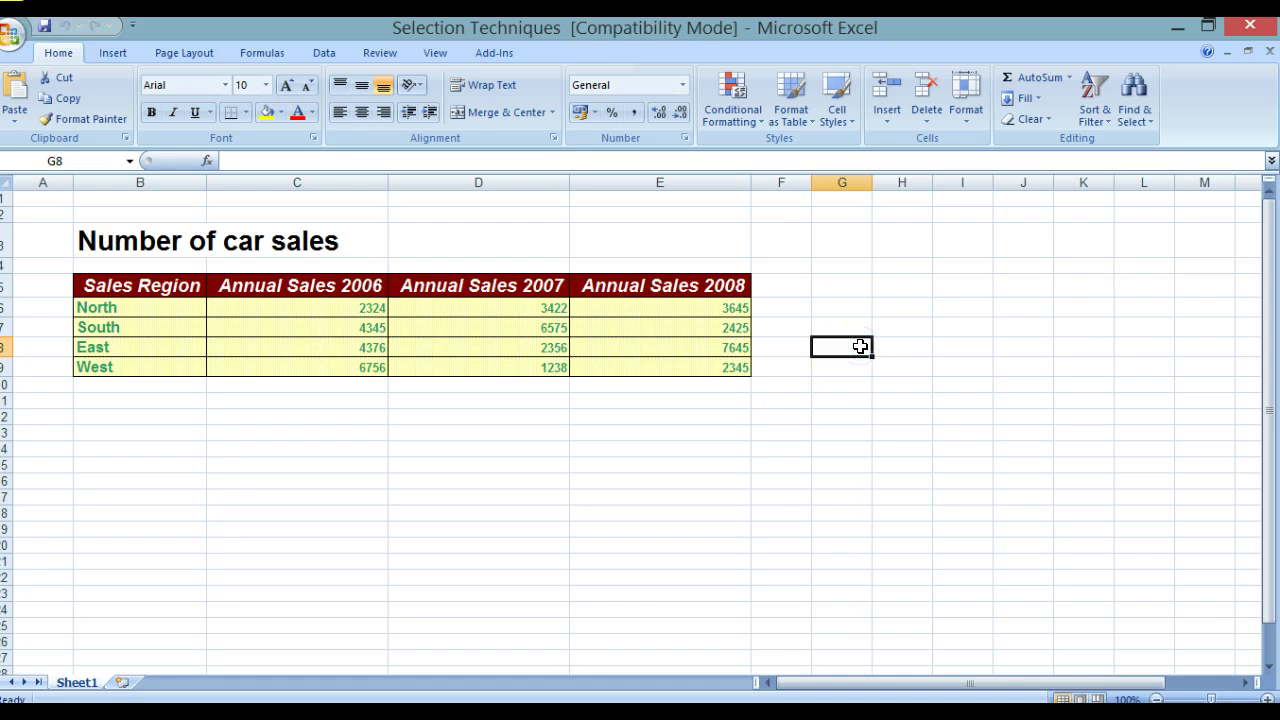
{"action": "key", "text": "alt+p"}
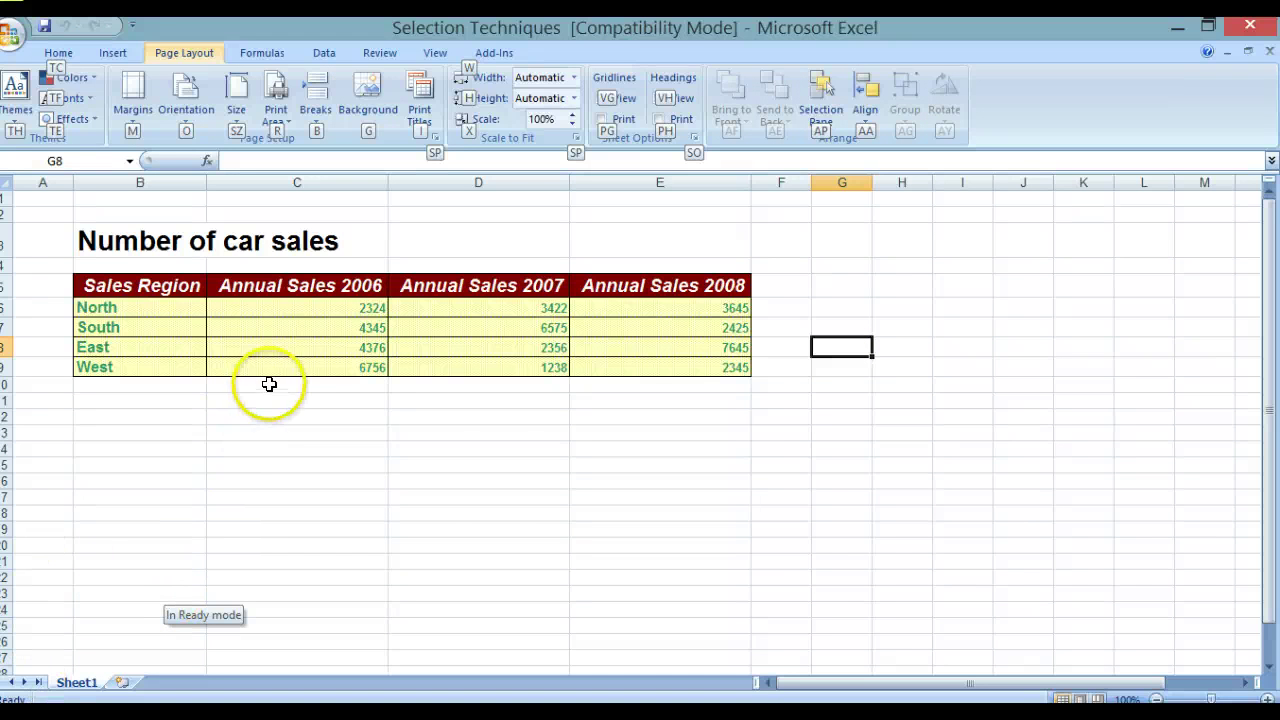
Select the sales figures C6:E9 by extending the selection from C6 to E9, and deselect them by selecting E11
{"action": "left_click", "coordinate": [267, 307]}
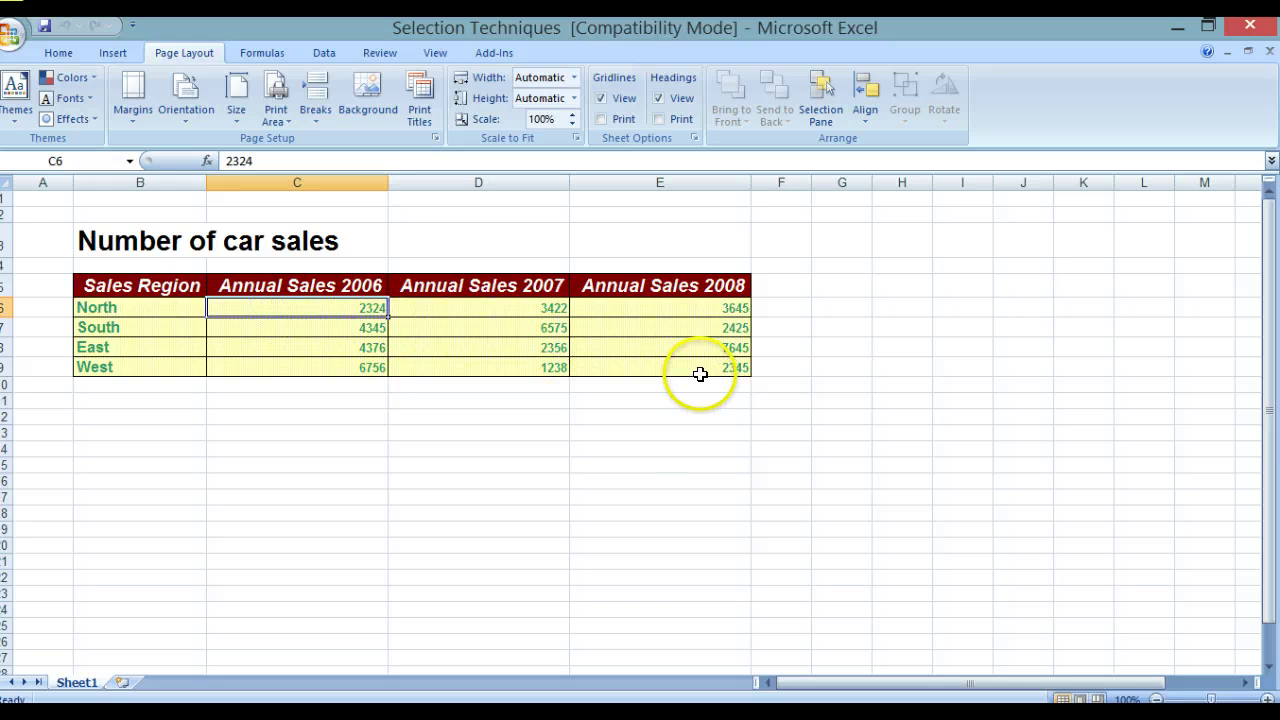
{"action": "left_click", "coordinate": [700, 367], "text": "shift"}
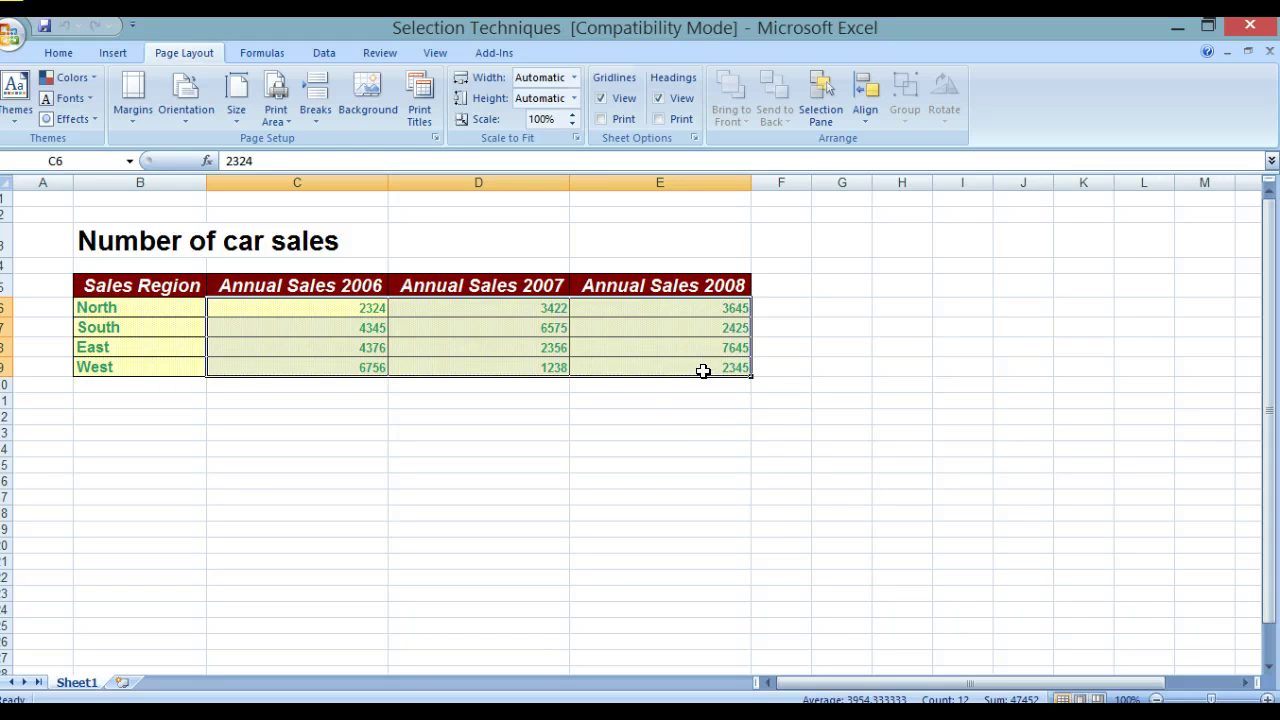
{"action": "left_click", "coordinate": [709, 392]}
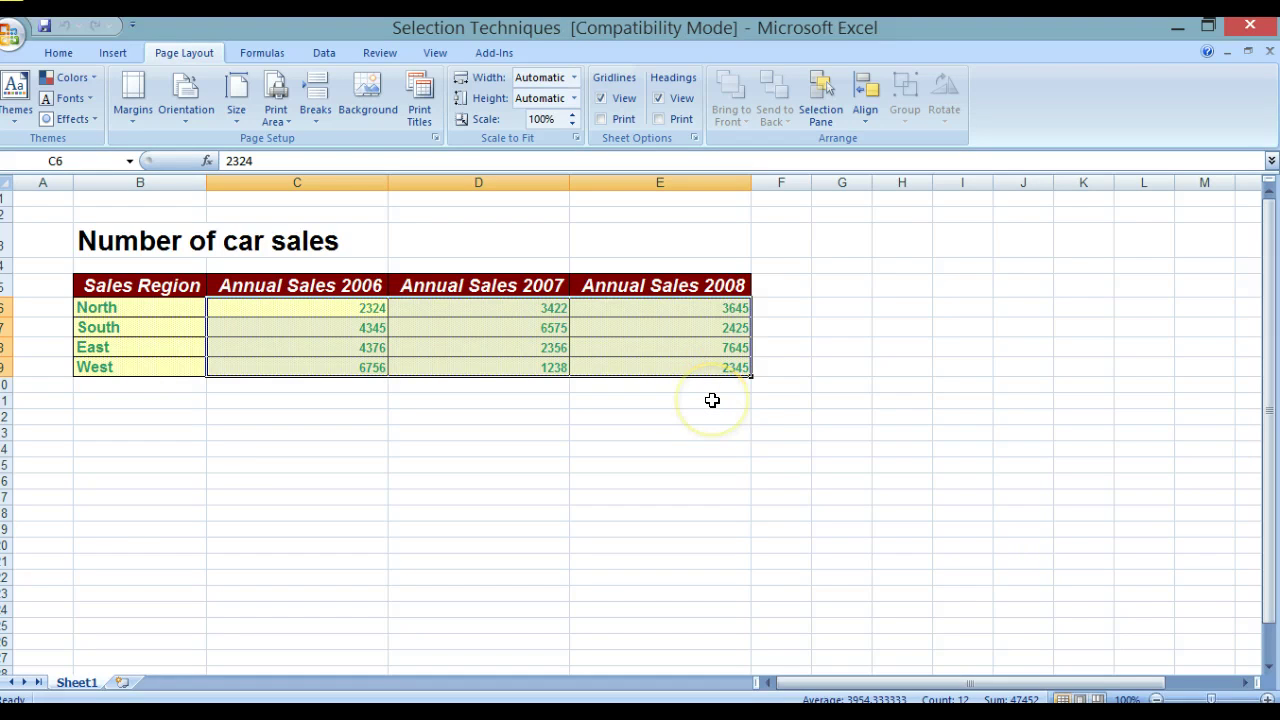
{"action": "left_click", "coordinate": [712, 400]}
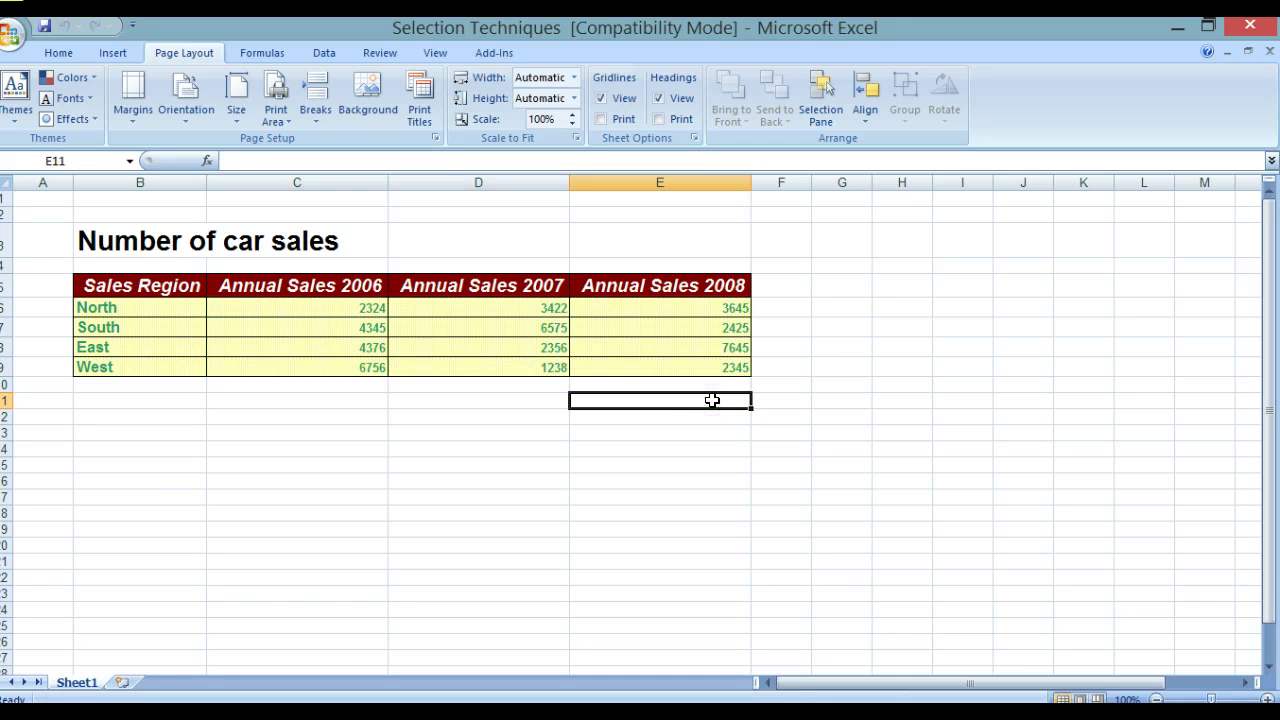
{"action": "key", "text": "alt+p"}
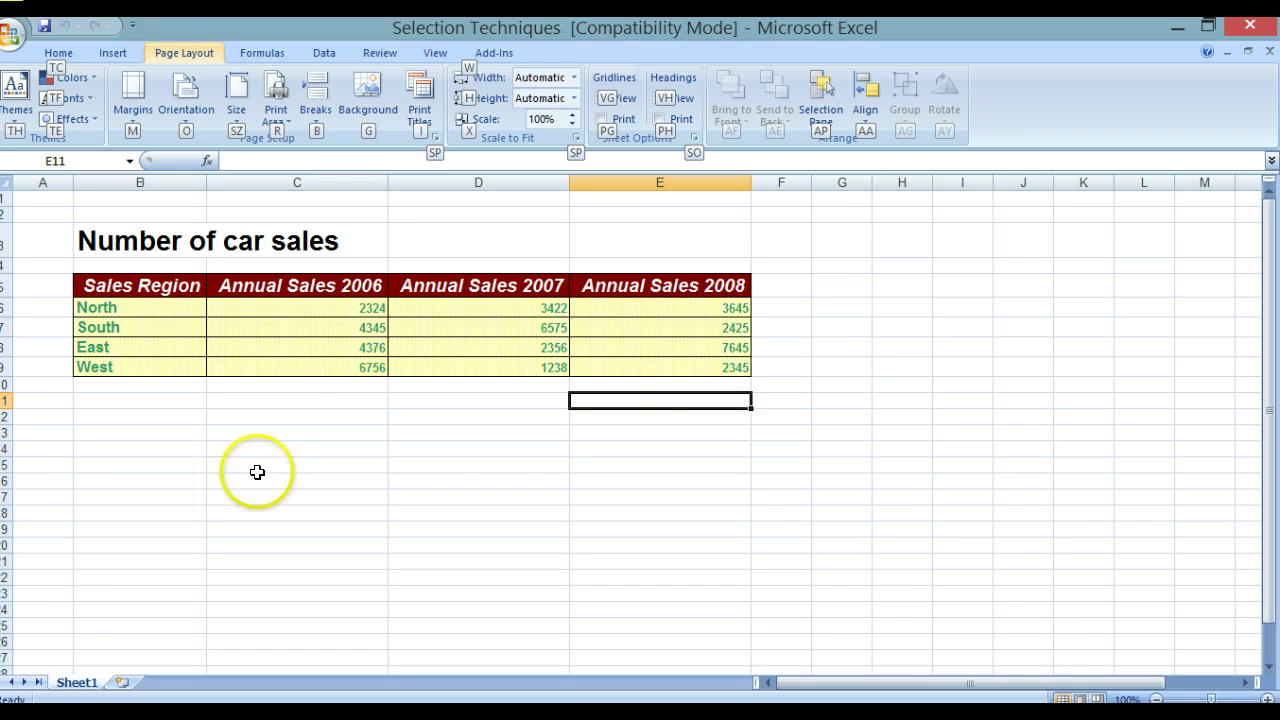
Close the Selection Techniques workbook and open Deletion techniques from the L1 Spreadsheets folder
{"action": "left_click", "coordinate": [1270, 52]}
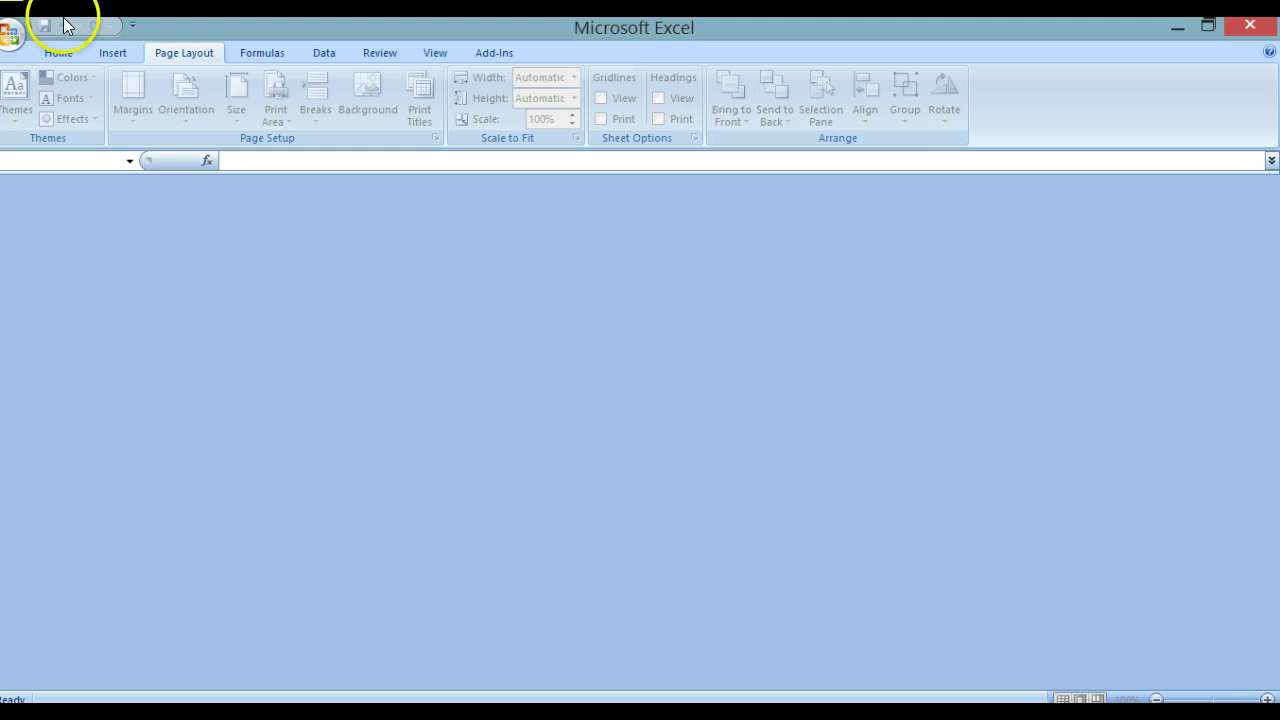
{"action": "left_click", "coordinate": [13, 40]}
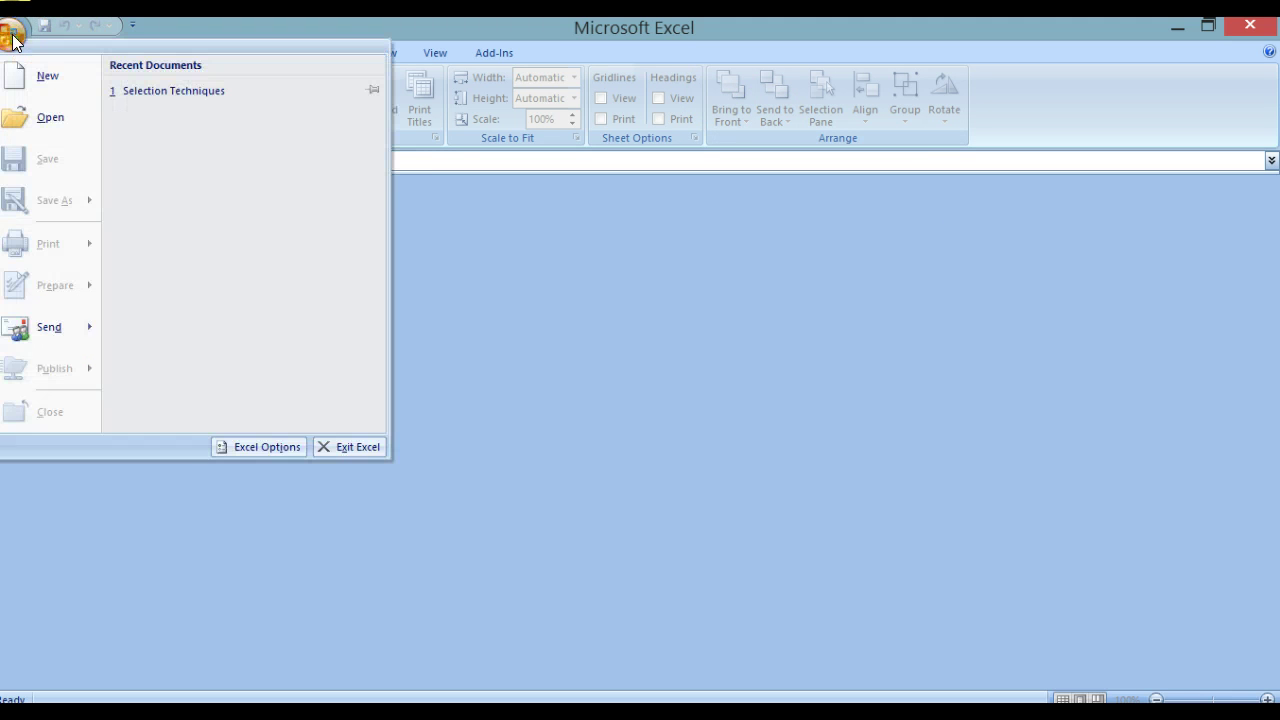
{"action": "left_click", "coordinate": [31, 113]}
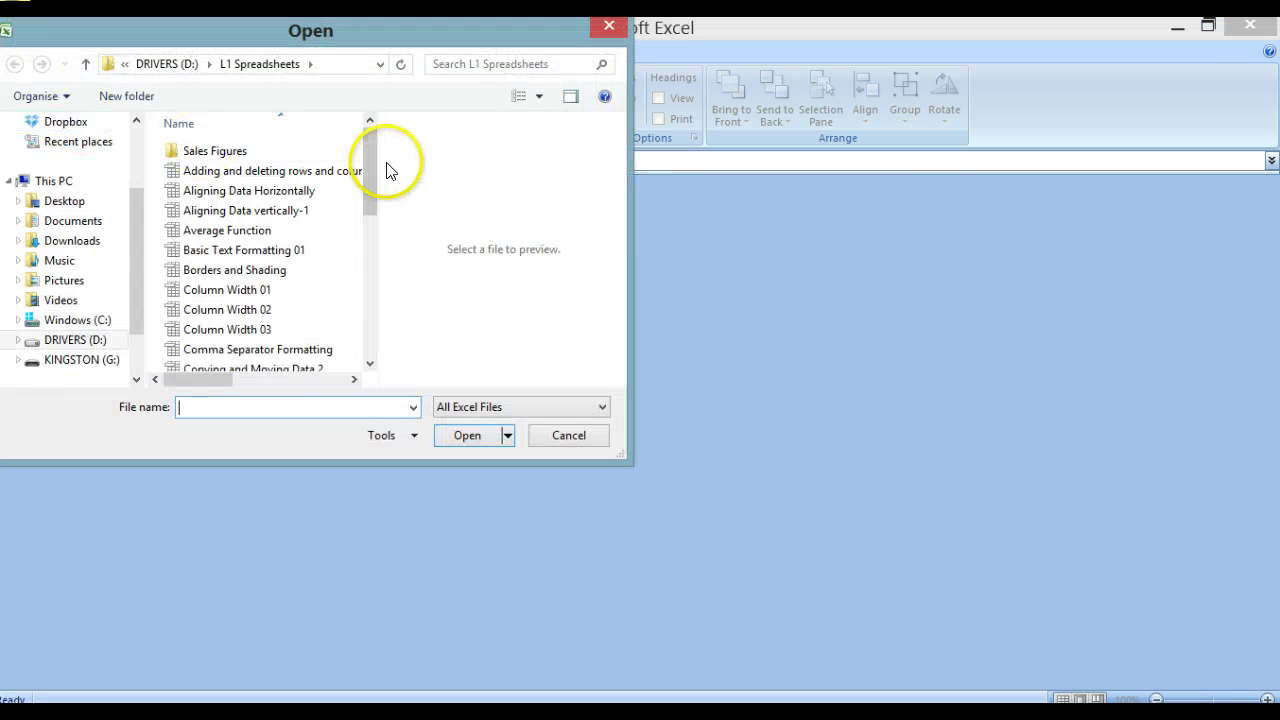
{"action": "left_click_drag", "start_coordinate": [372, 192], "coordinate": [370, 183]}
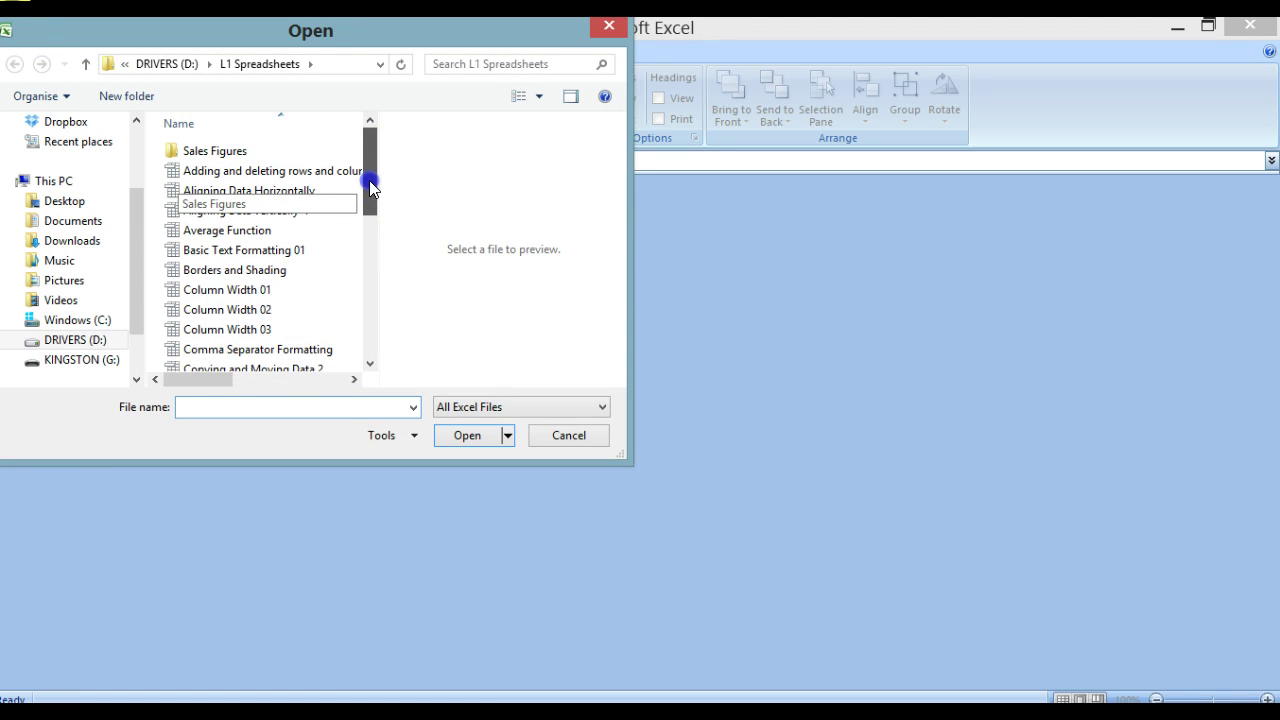
{"action": "left_click_drag", "start_coordinate": [370, 182], "coordinate": [371, 253]}
{"action": "left_click", "coordinate": [255, 284]}
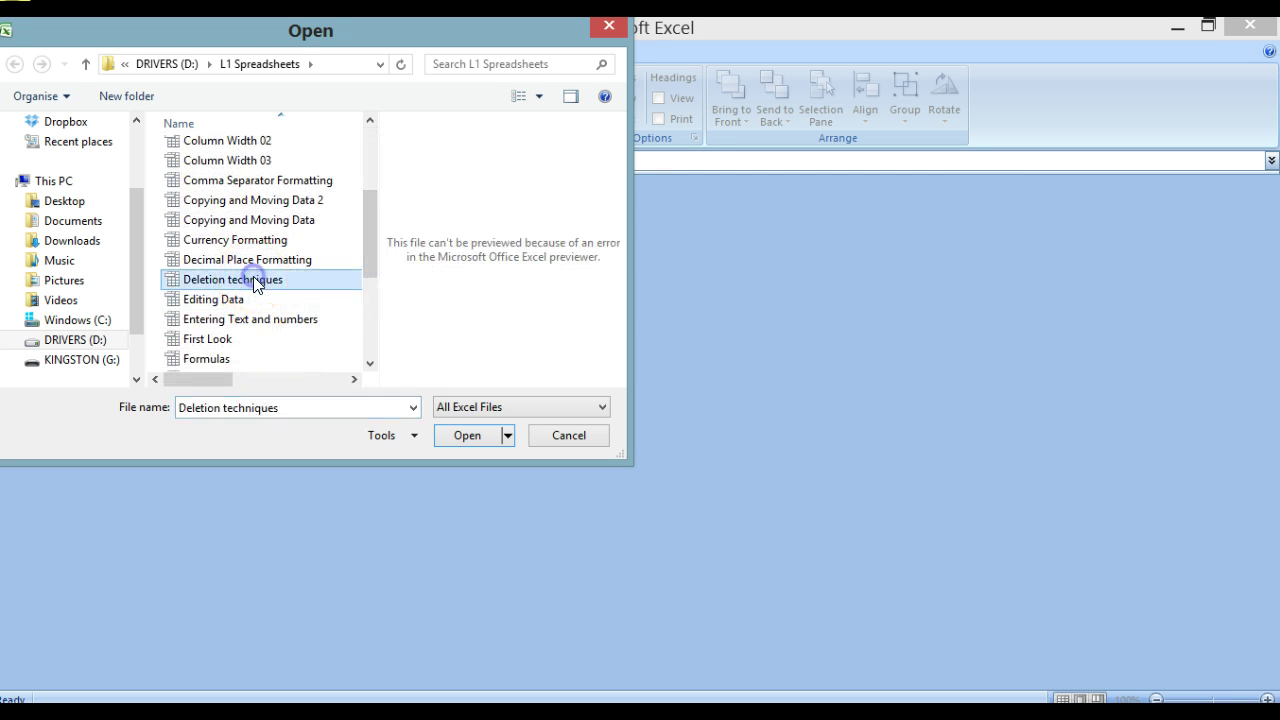
{"action": "left_click", "coordinate": [461, 440]}
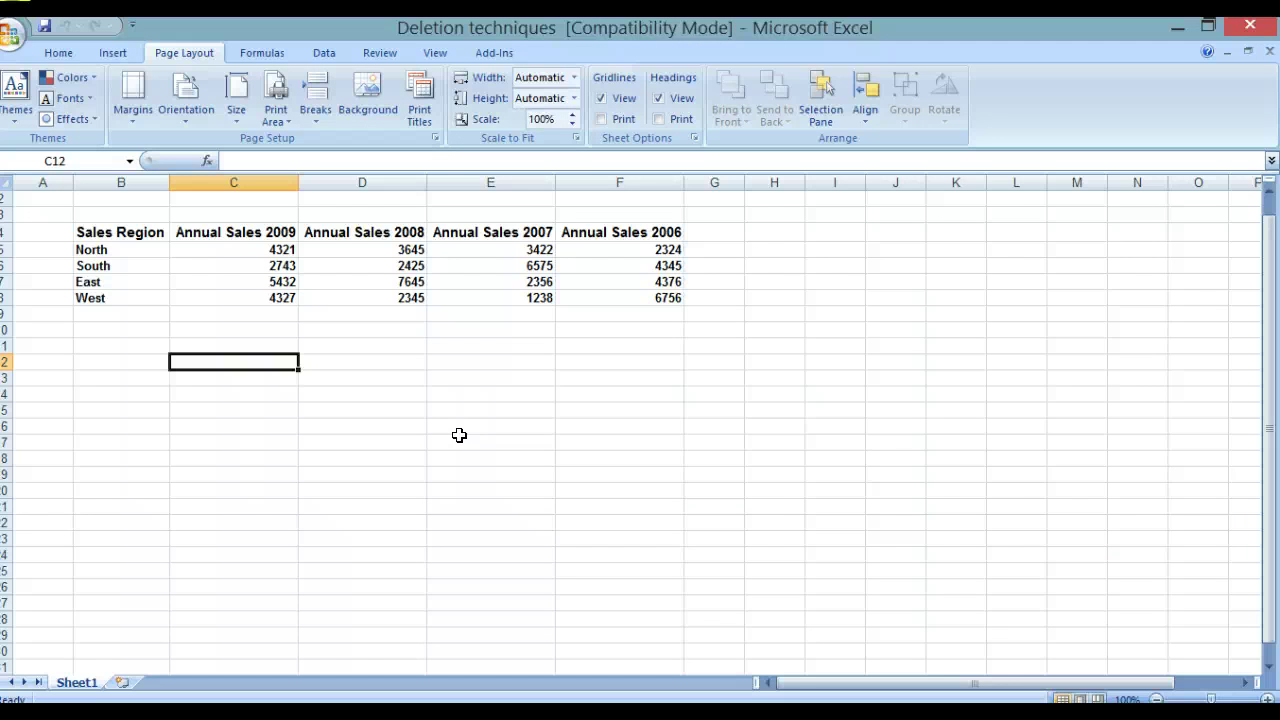
Delete the Annual Sales 2006 heading from cell F4
{"action": "key", "text": "alt+p"}
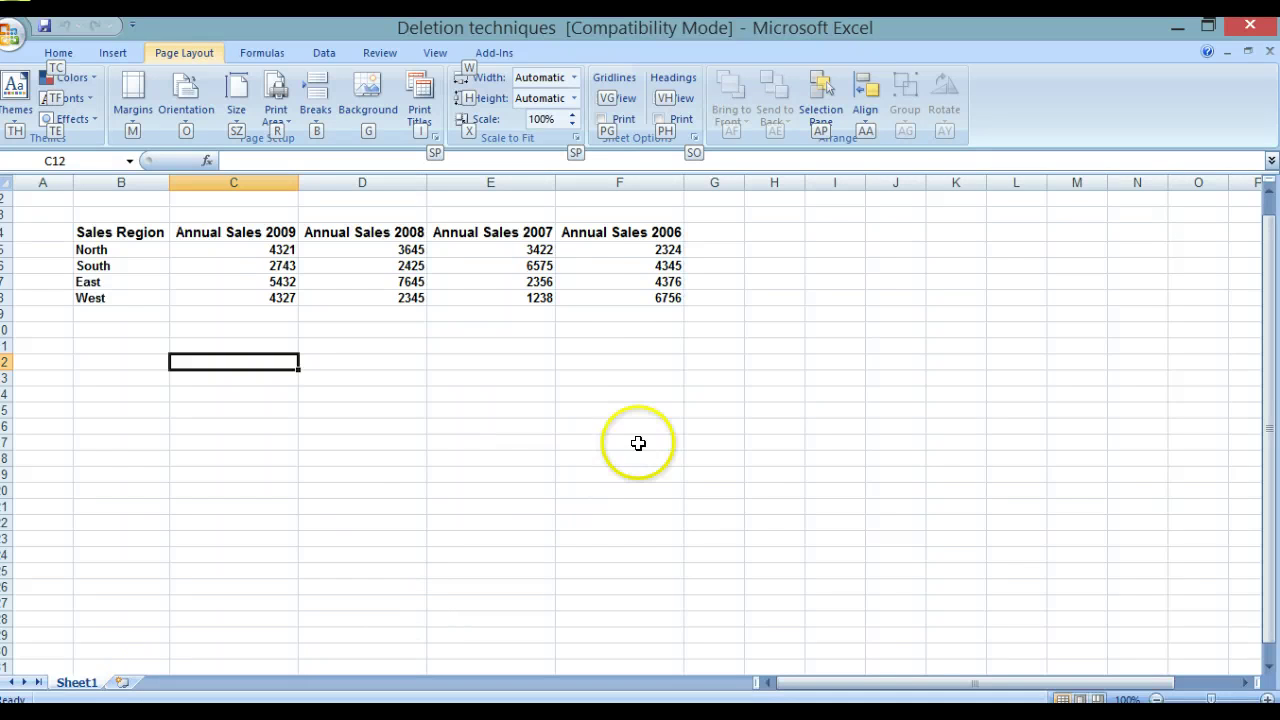
{"action": "left_click", "coordinate": [626, 233]}
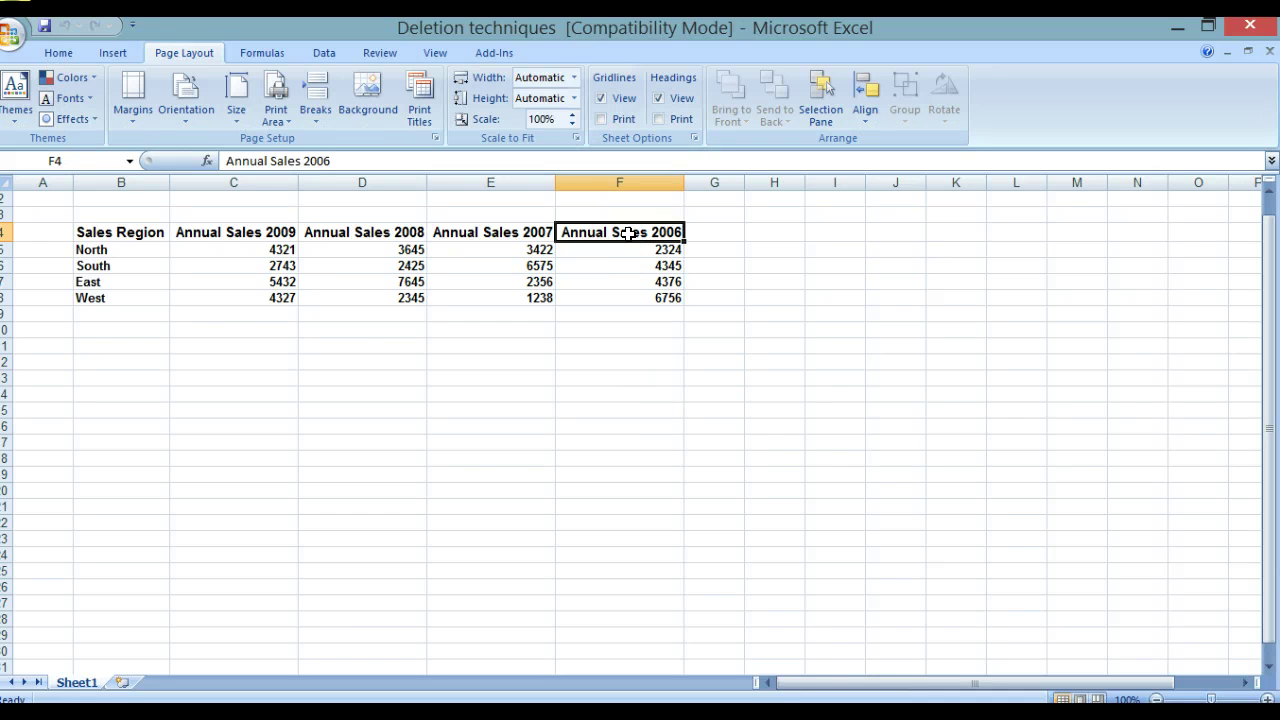
{"action": "key", "text": "Delete"}
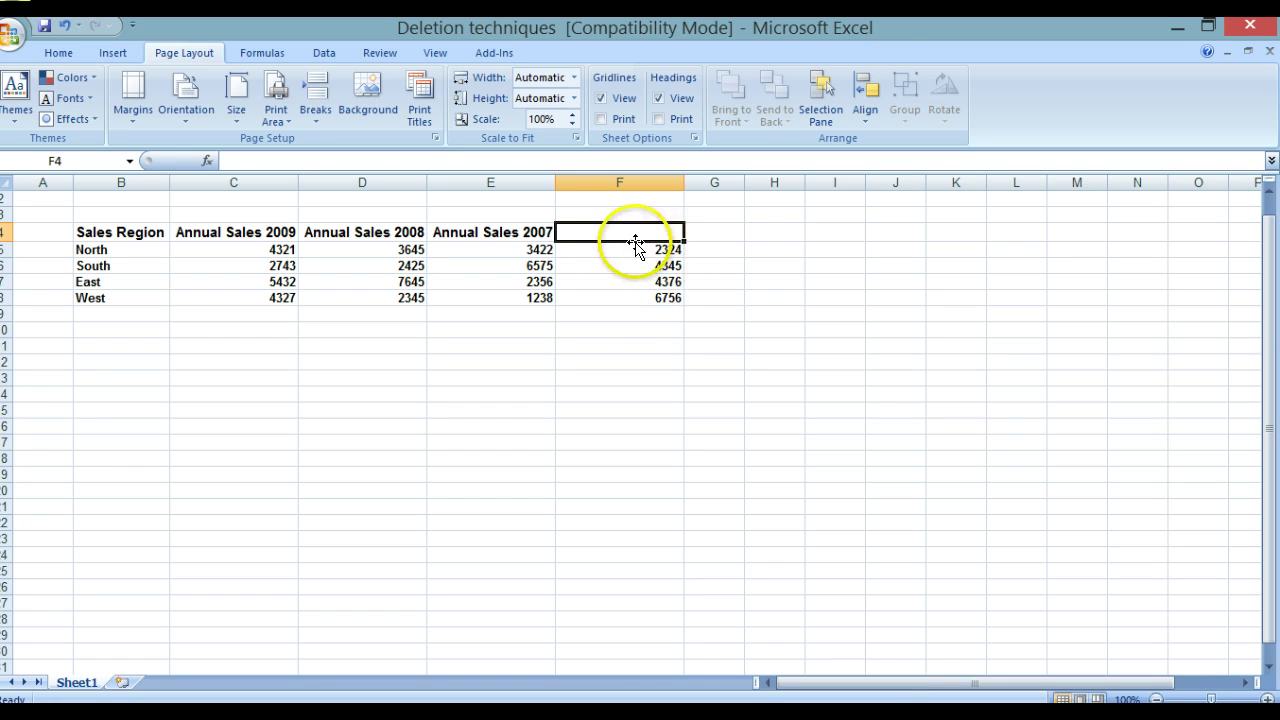
Clear the four regional 2006 sales figures in the range F5:F8
{"action": "left_click", "coordinate": [634, 250]}
{"action": "left_click_drag", "start_coordinate": [636, 267], "coordinate": [640, 297]}
{"action": "left_click", "coordinate": [732, 247]}
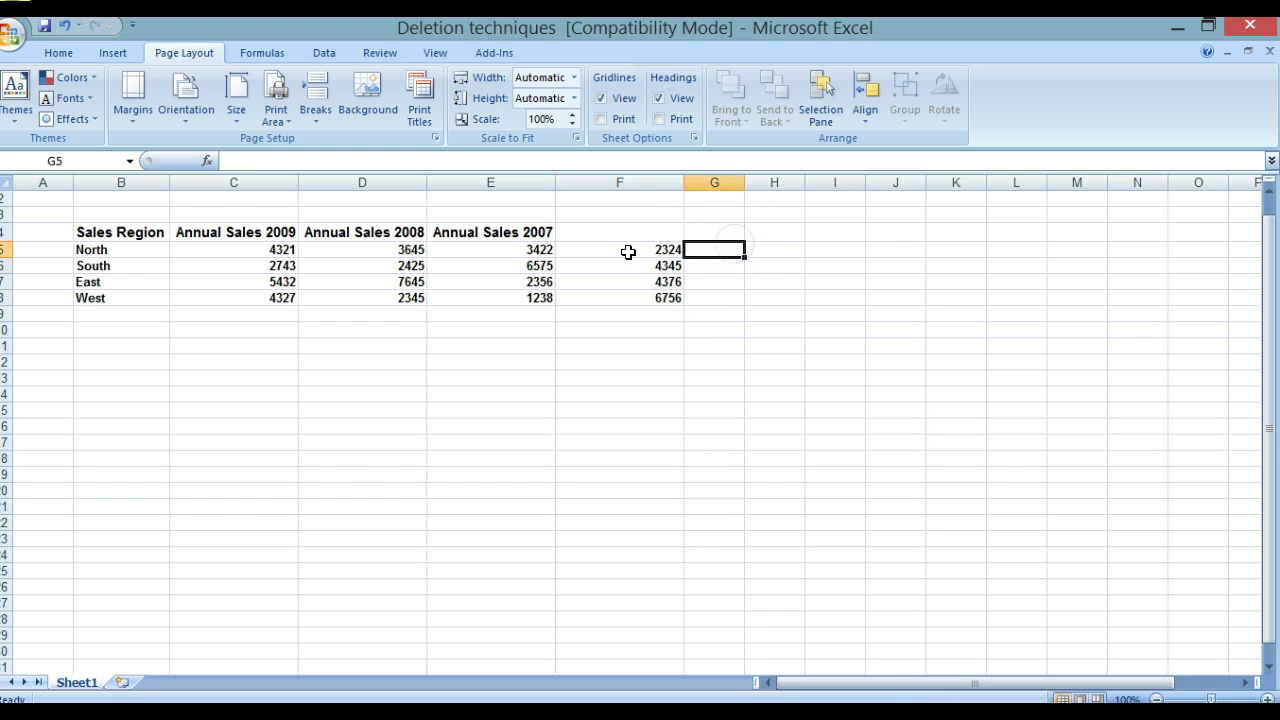
{"action": "left_click", "coordinate": [617, 249]}
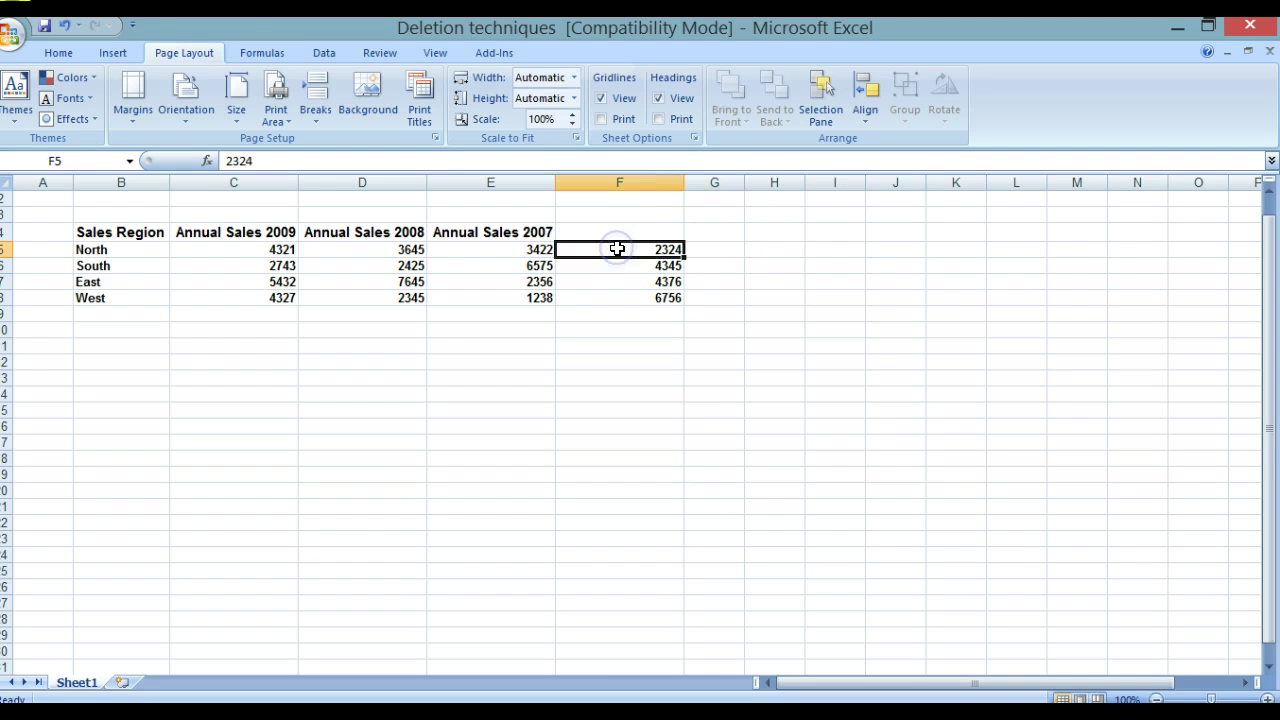
{"action": "left_click_drag", "start_coordinate": [618, 252], "coordinate": [635, 297]}
{"action": "key", "text": "Delete"}
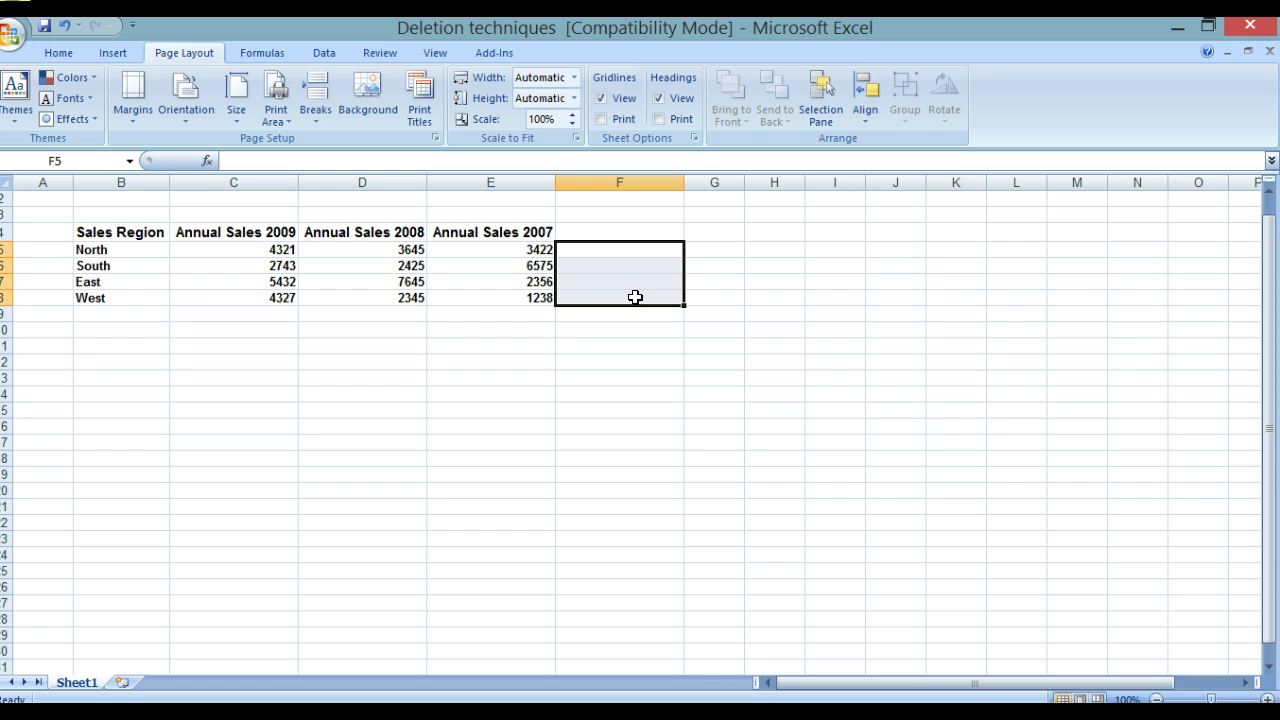
{"action": "key", "text": "alt+p"}
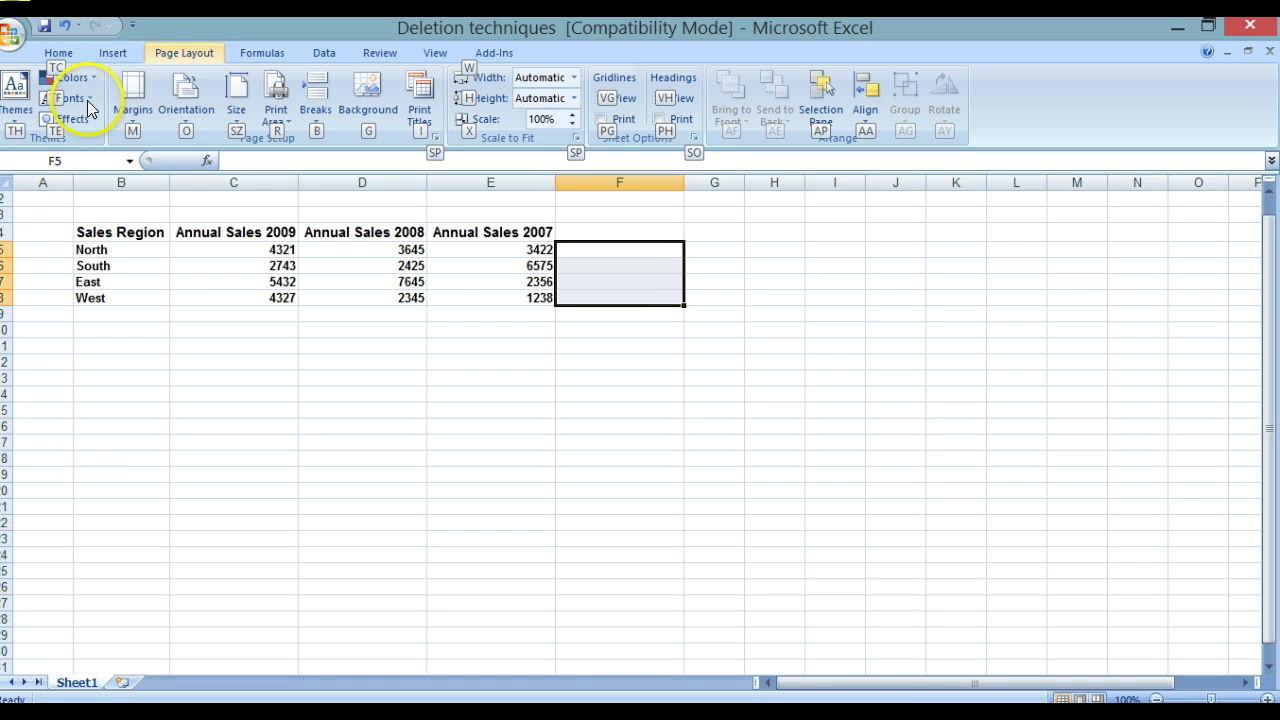
Save the Deletion techniques workbook and close it
{"action": "left_click", "coordinate": [43, 33]}
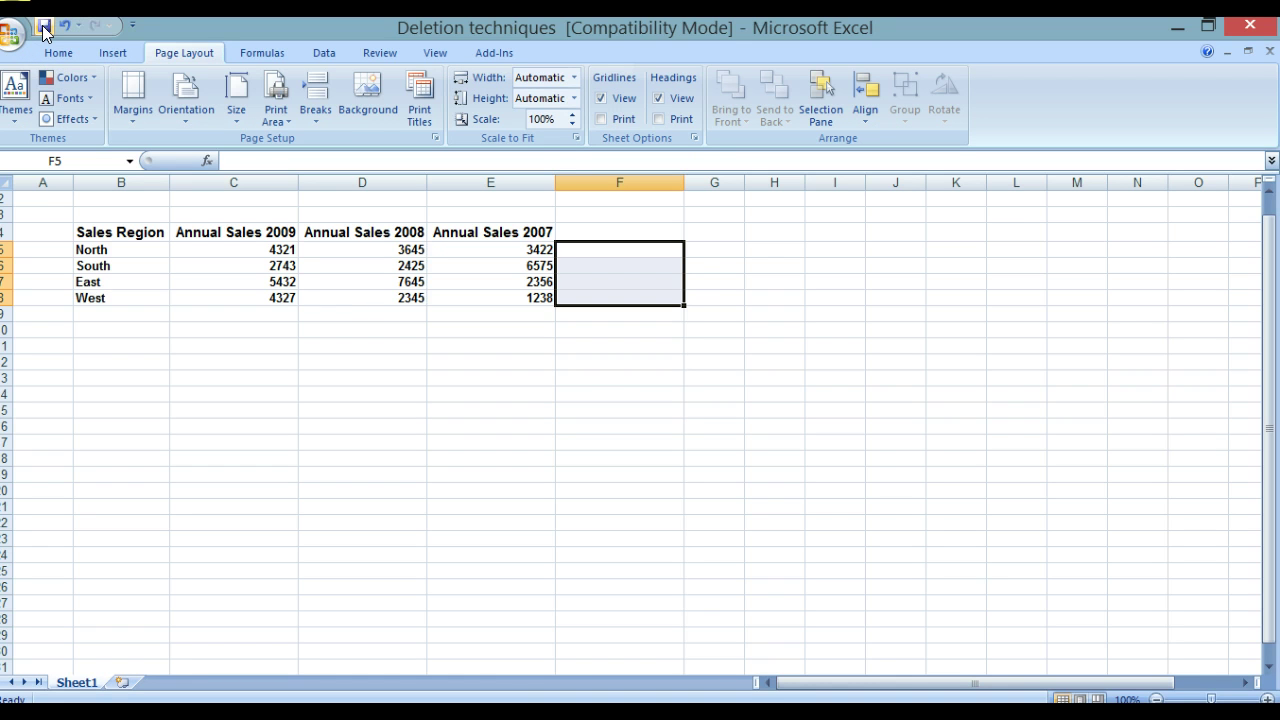
{"action": "key", "text": "ctrl+w"}
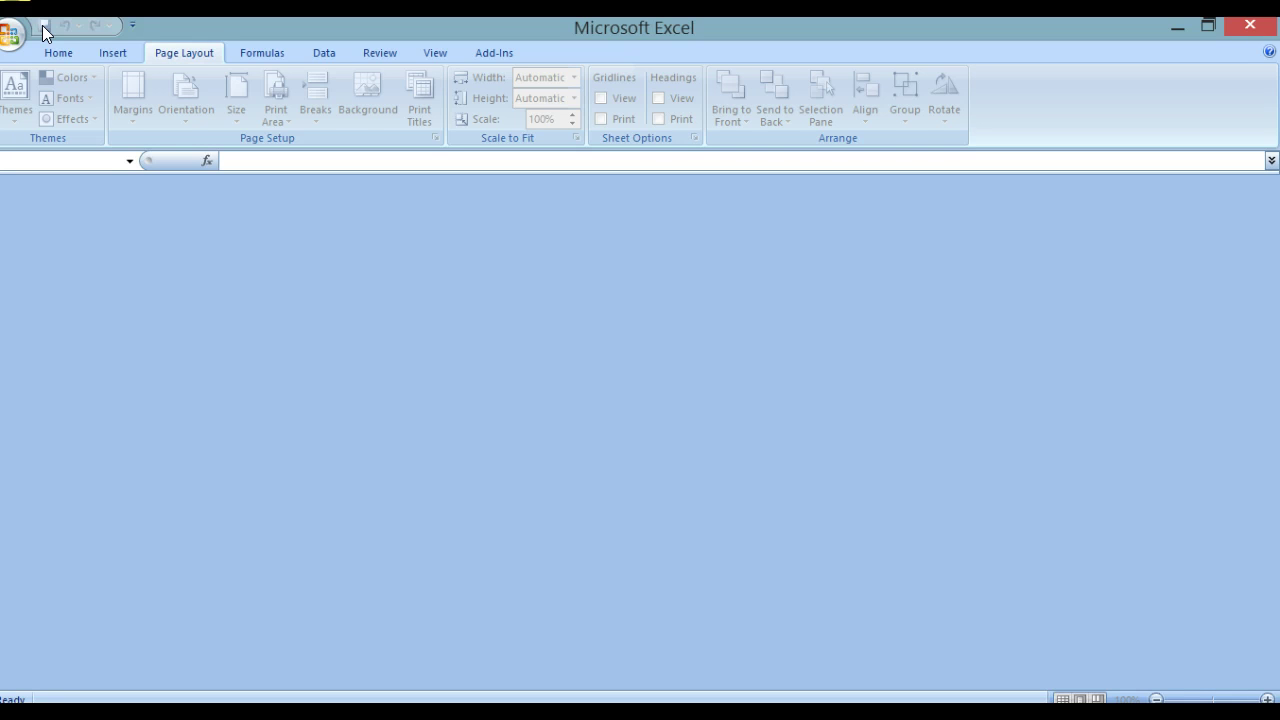
Open the Editing Data workbook from the L1 Spreadsheets folder
{"action": "key", "text": "alt+p"}
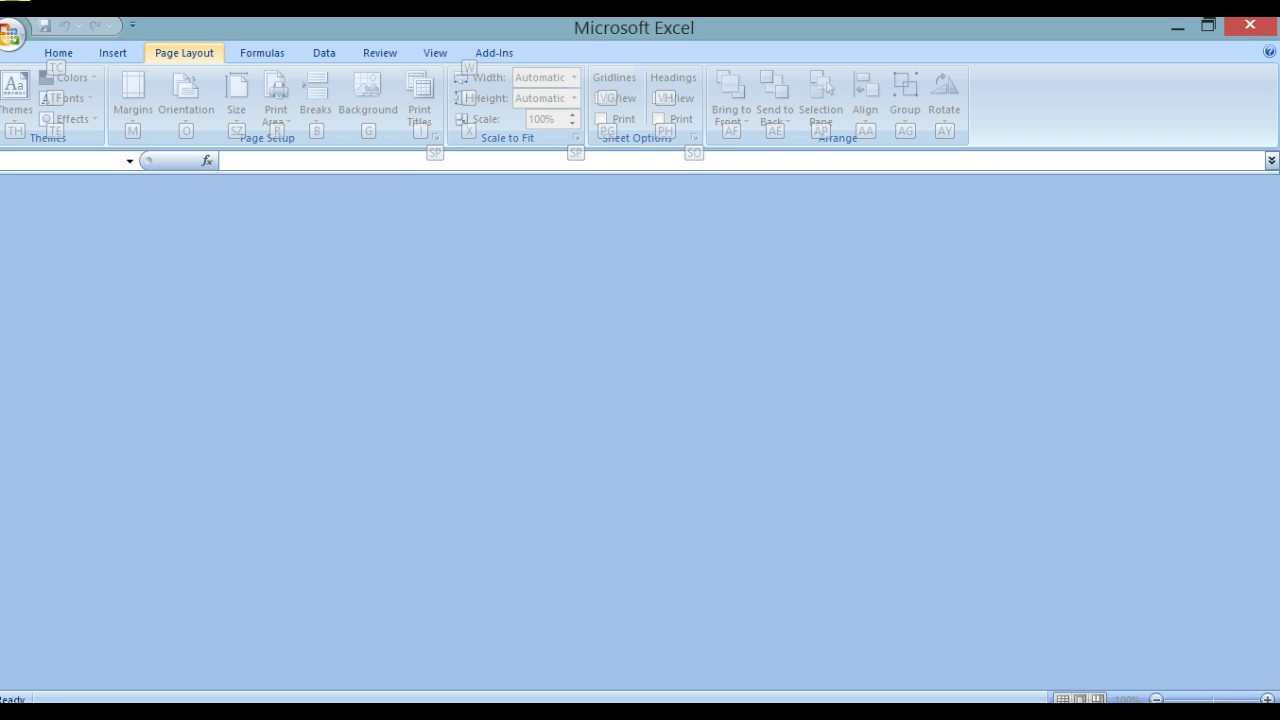
{"action": "left_click", "coordinate": [12, 40]}
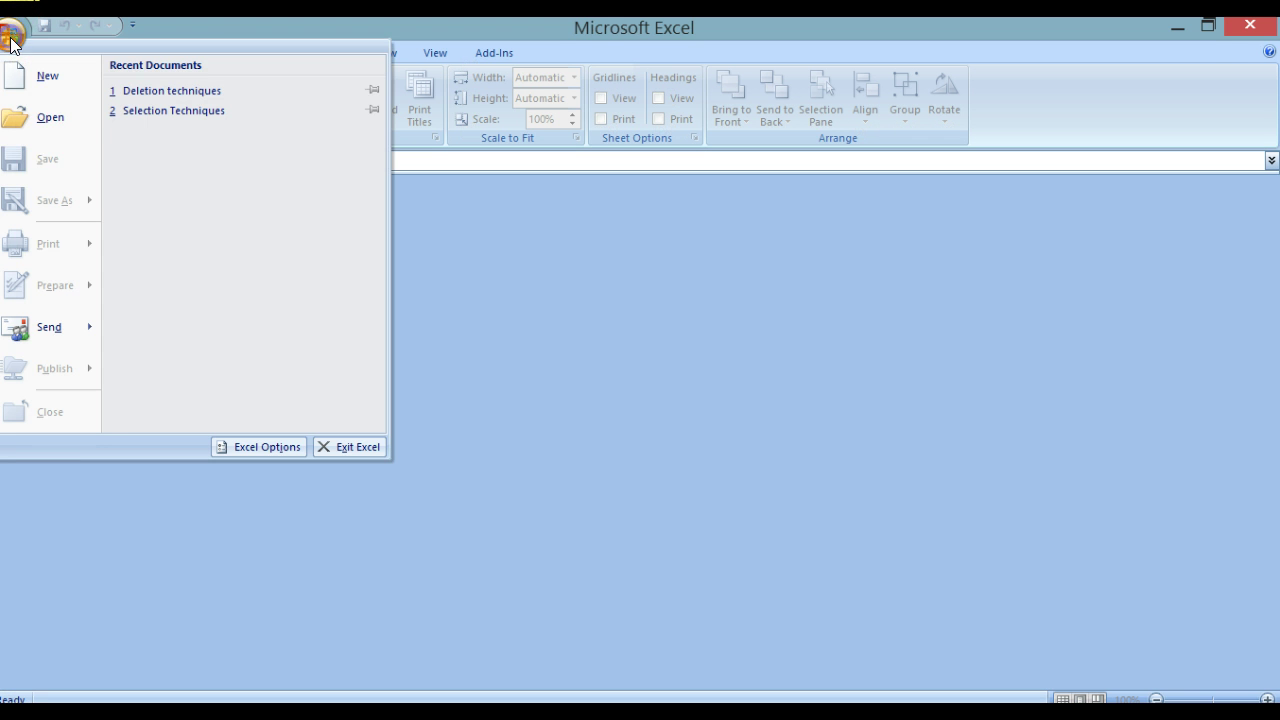
{"action": "left_click", "coordinate": [41, 116]}
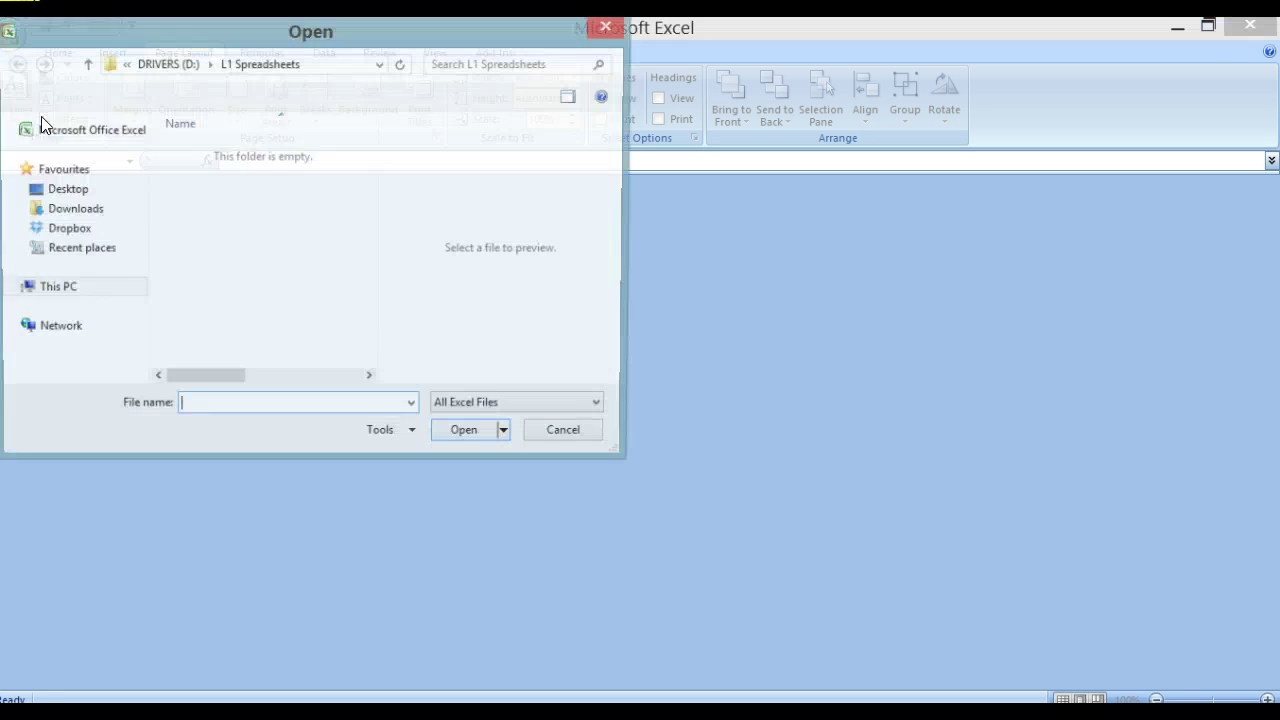
{"action": "left_click_drag", "start_coordinate": [376, 167], "coordinate": [376, 232]}
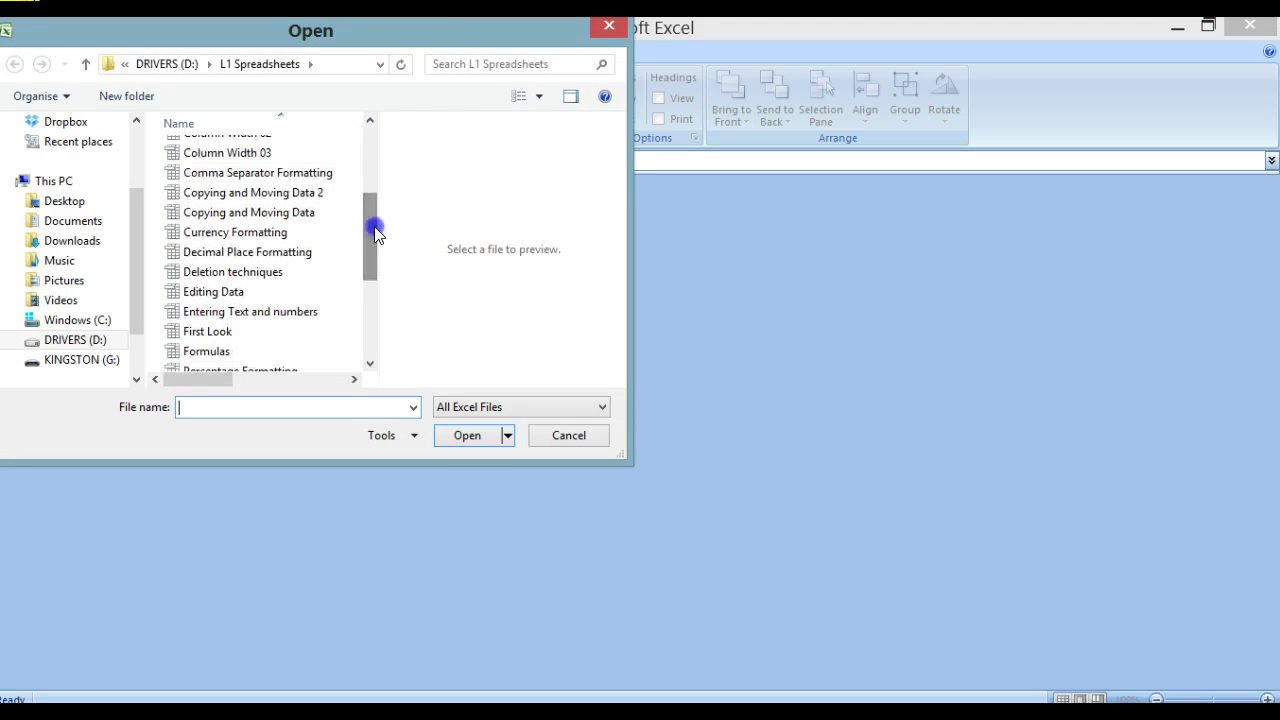
{"action": "left_click", "coordinate": [191, 290]}
{"action": "left_click", "coordinate": [458, 435]}
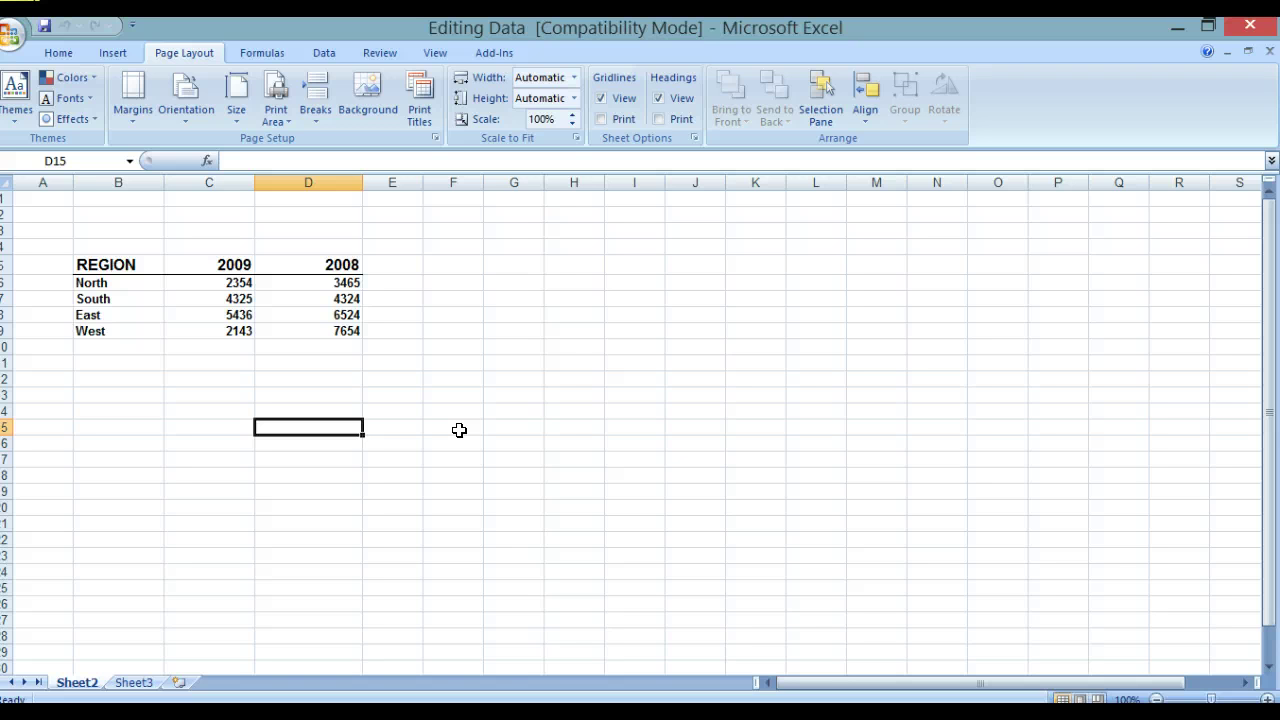
Replace the West region's 2008 figure in cell D9 with 8324
{"action": "left_click", "coordinate": [340, 330]}
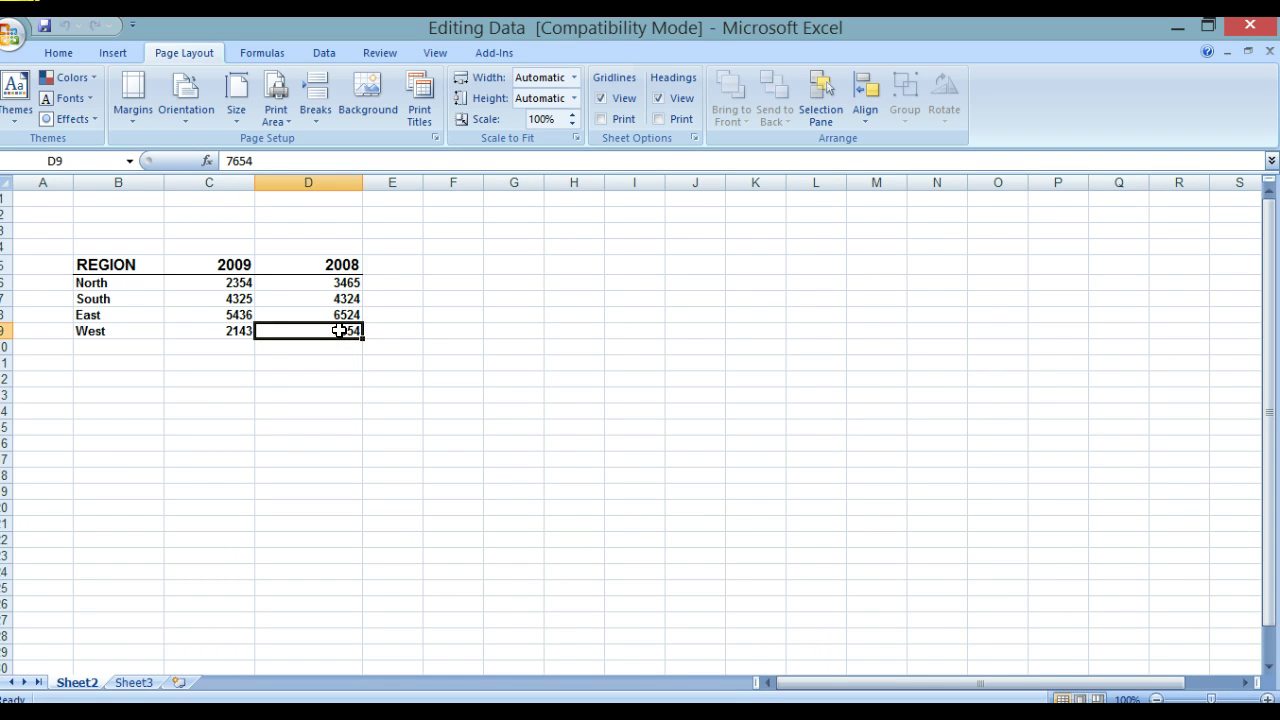
{"action": "double_click", "coordinate": [340, 330]}
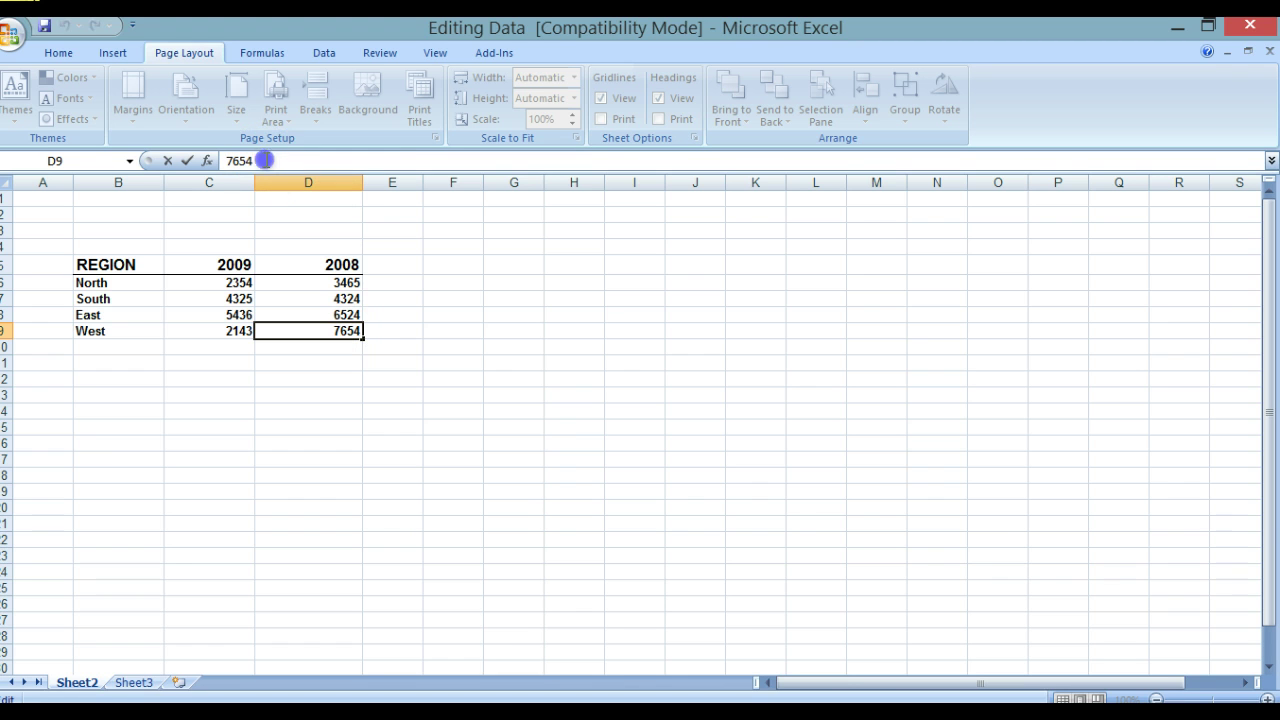
{"action": "double_click", "coordinate": [255, 158]}
{"action": "double_click", "coordinate": [263, 161]}
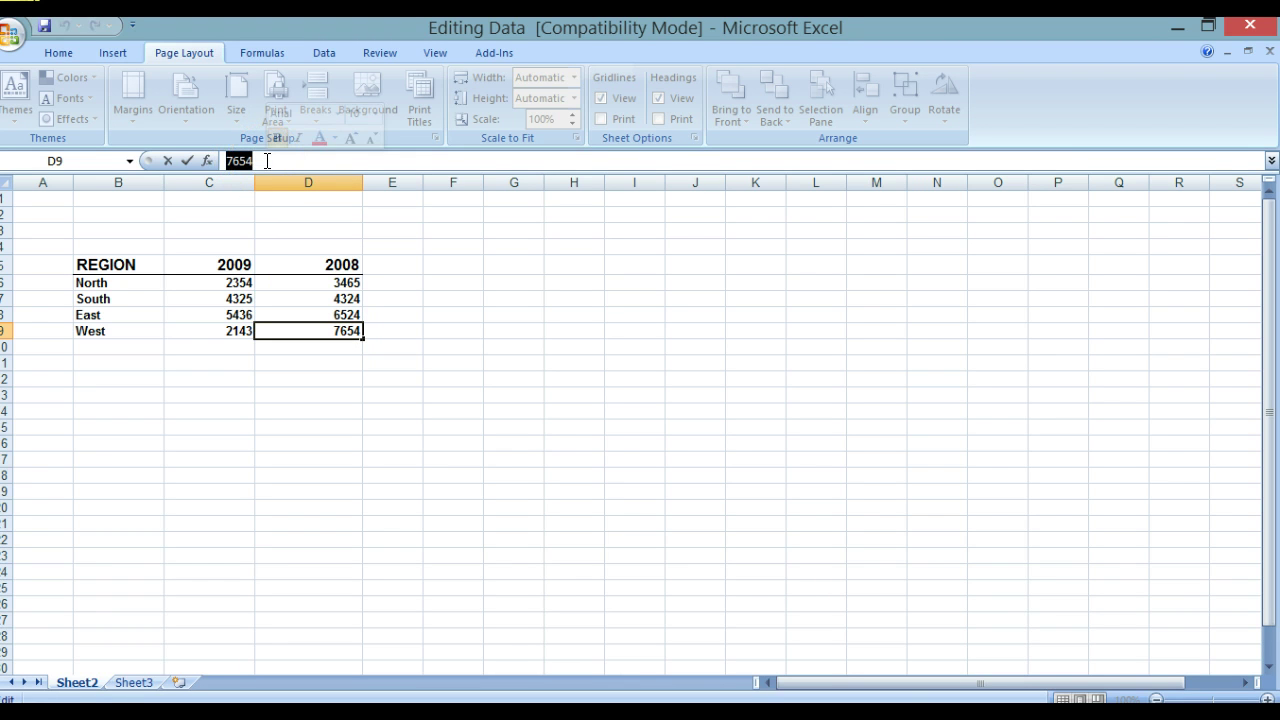
{"action": "left_click", "coordinate": [263, 158]}
{"action": "left_click", "coordinate": [264, 158]}
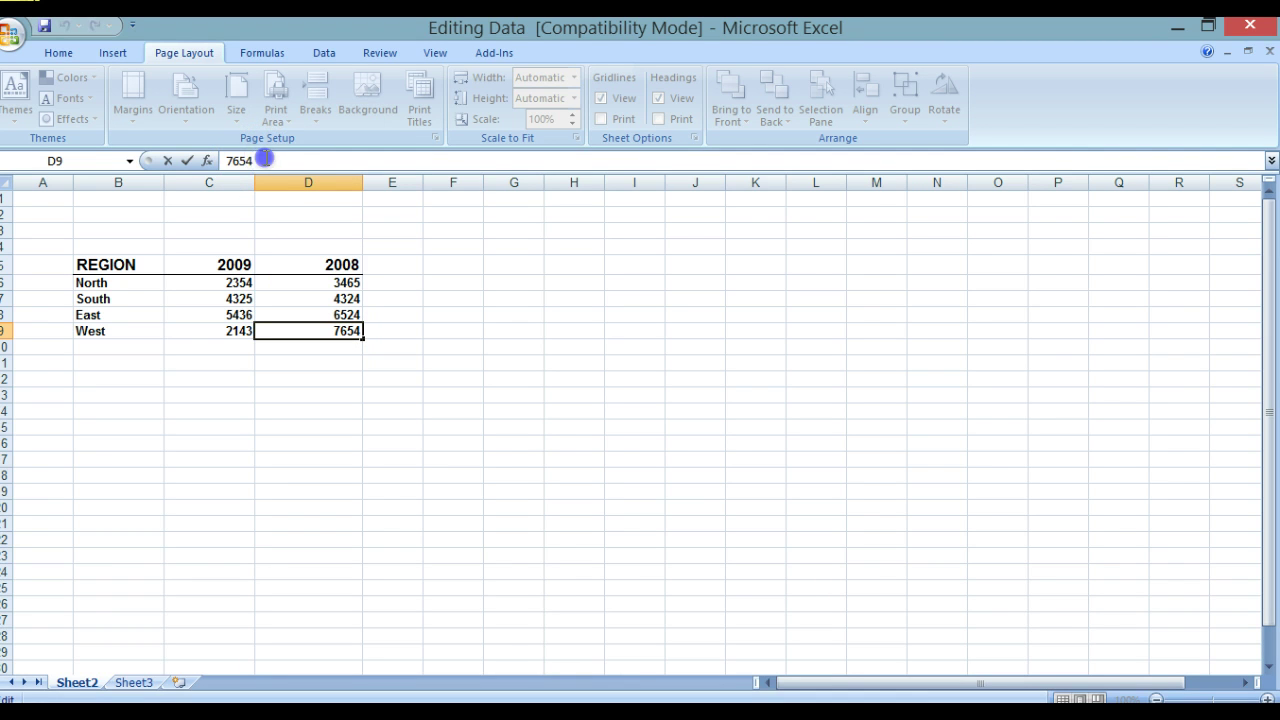
{"action": "left_click_drag", "start_coordinate": [263, 158], "coordinate": [216, 160]}
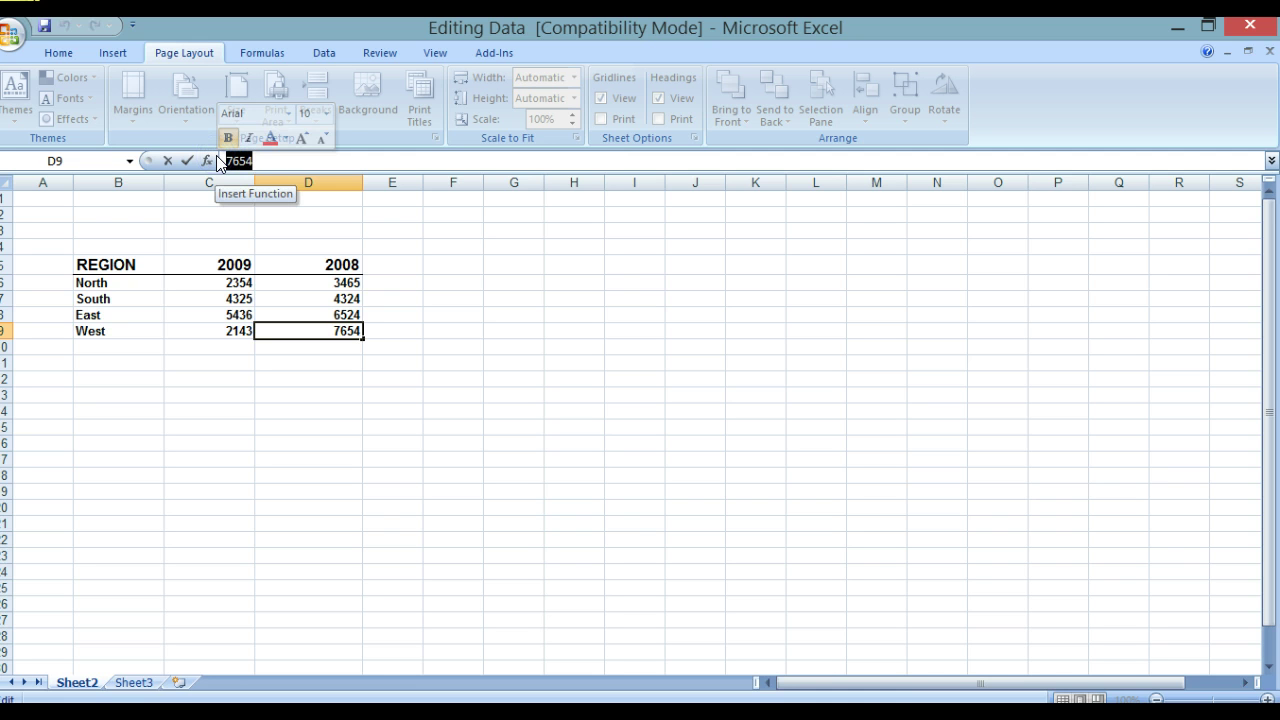
{"action": "key", "text": "Delete"}
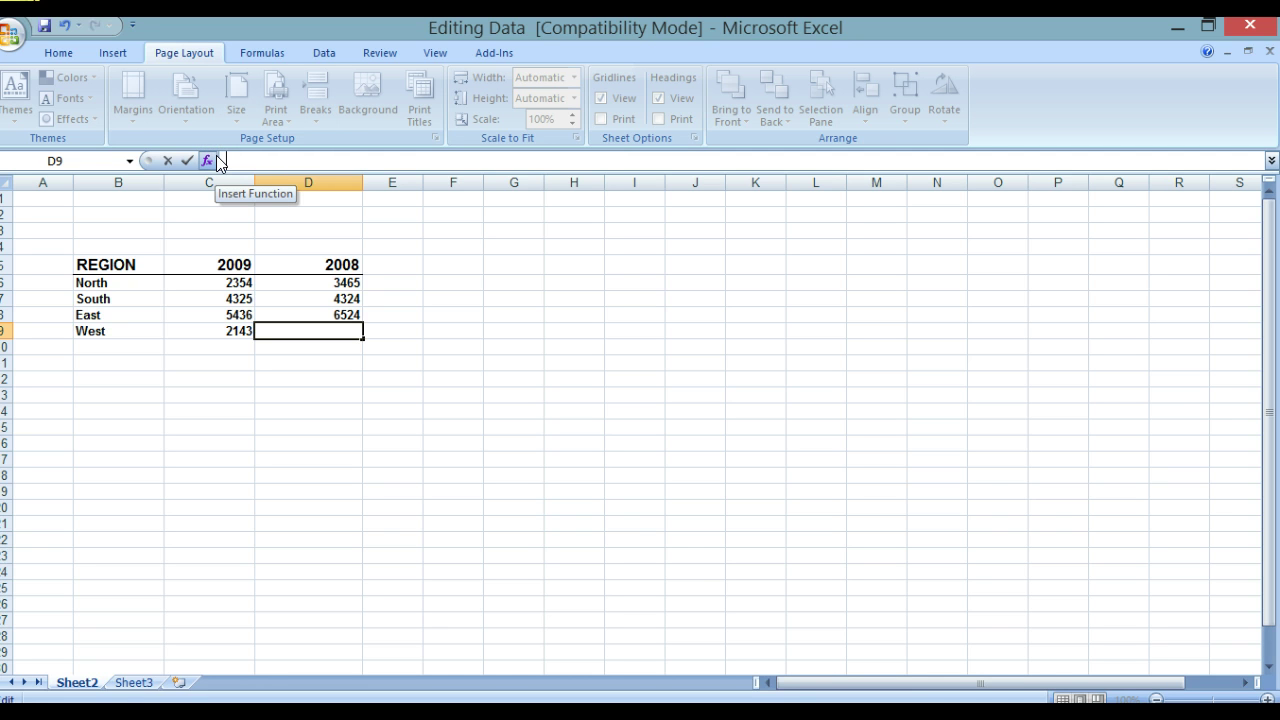
{"action": "type", "text": "8324"}
{"action": "key", "text": "Return"}
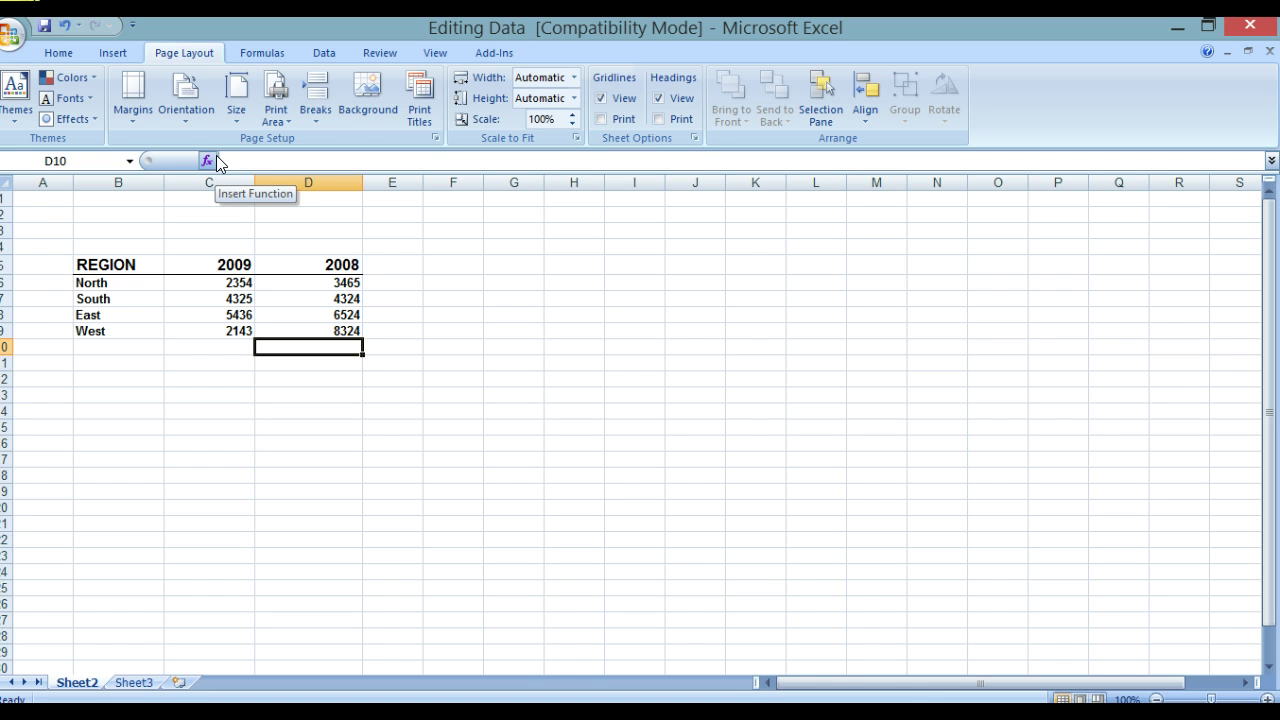
Edit the column heading in cell C5 to read Sales 2009
{"action": "key", "text": "alt+p"}
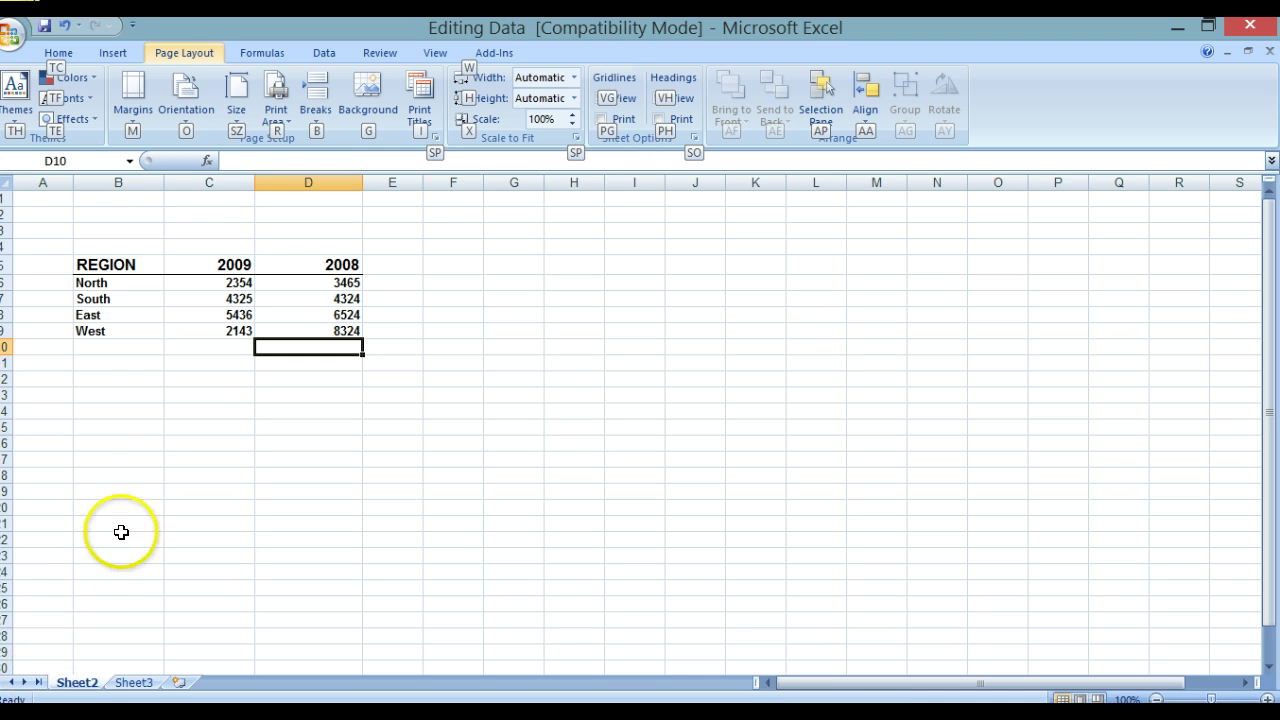
{"action": "left_click", "coordinate": [193, 264]}
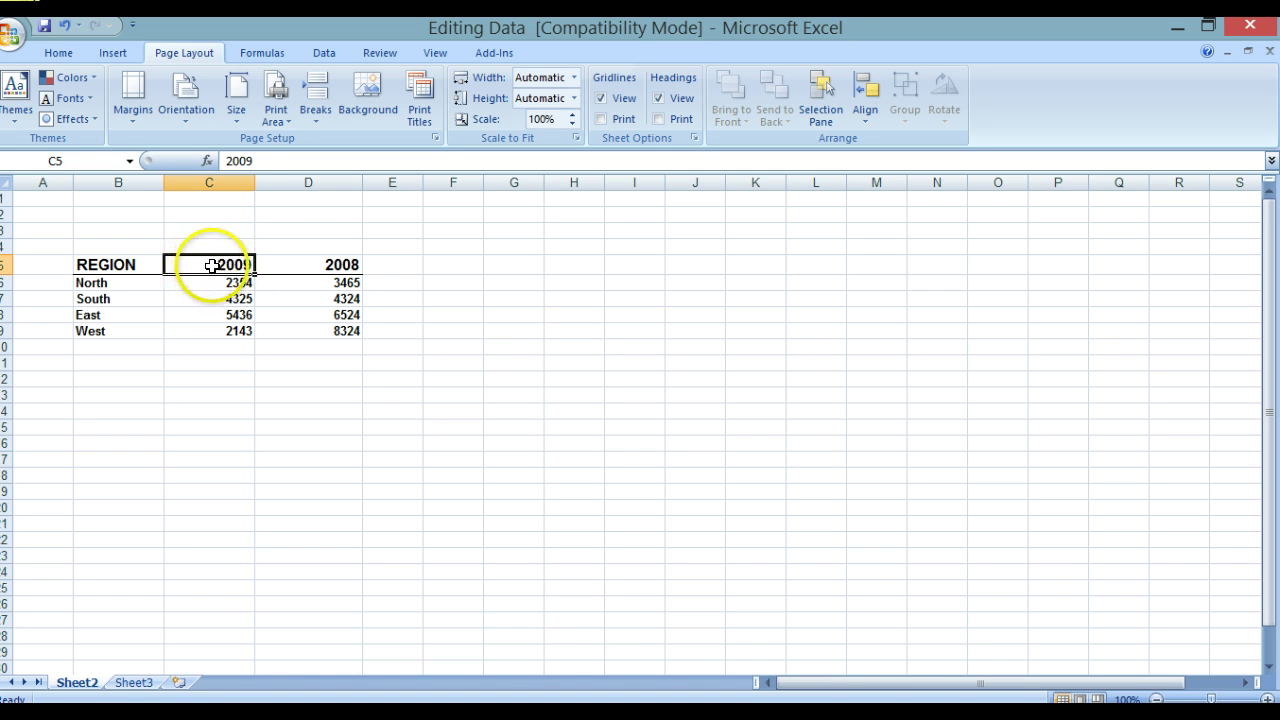
{"action": "double_click", "coordinate": [215, 264]}
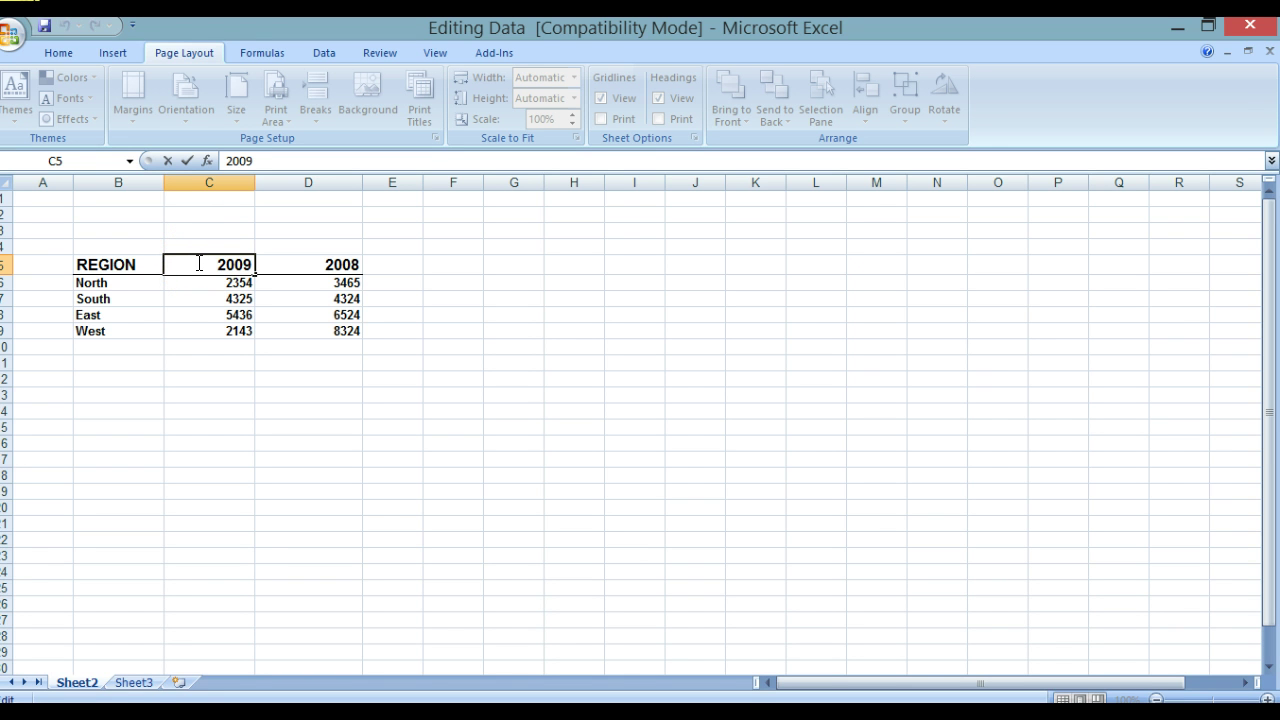
{"action": "type", "text": "Sales"}
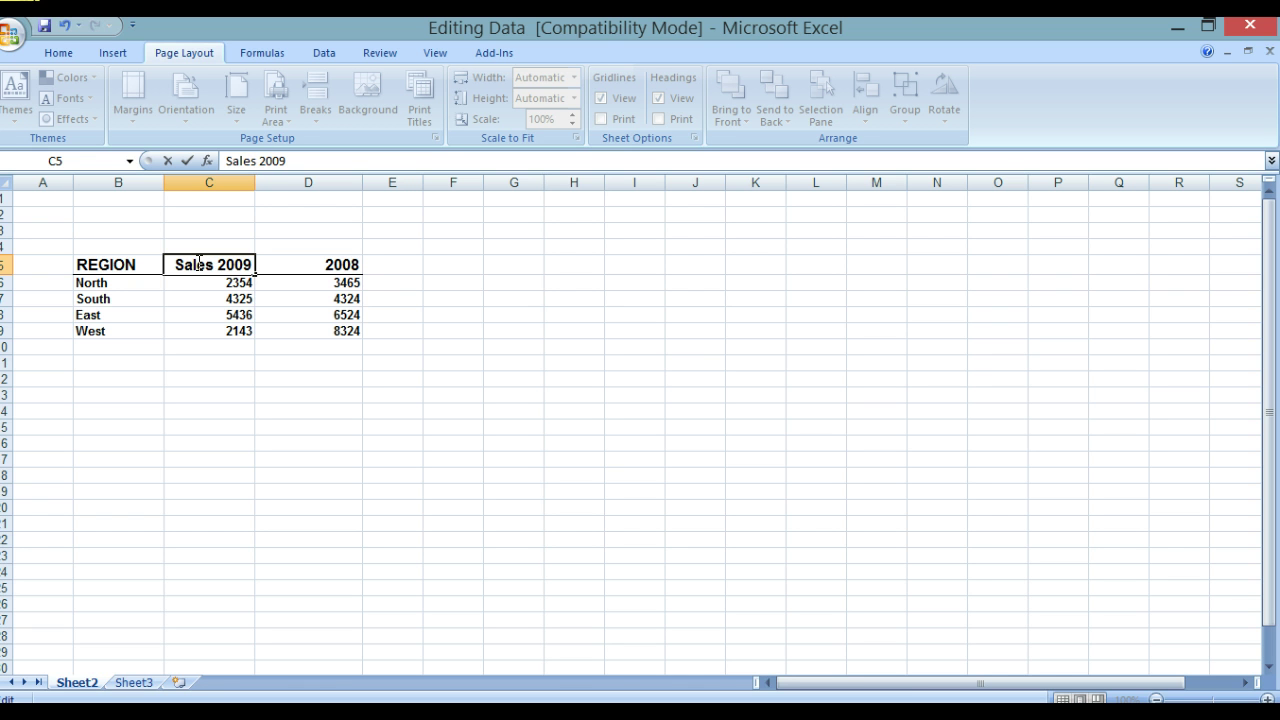
{"action": "key", "text": "Return"}
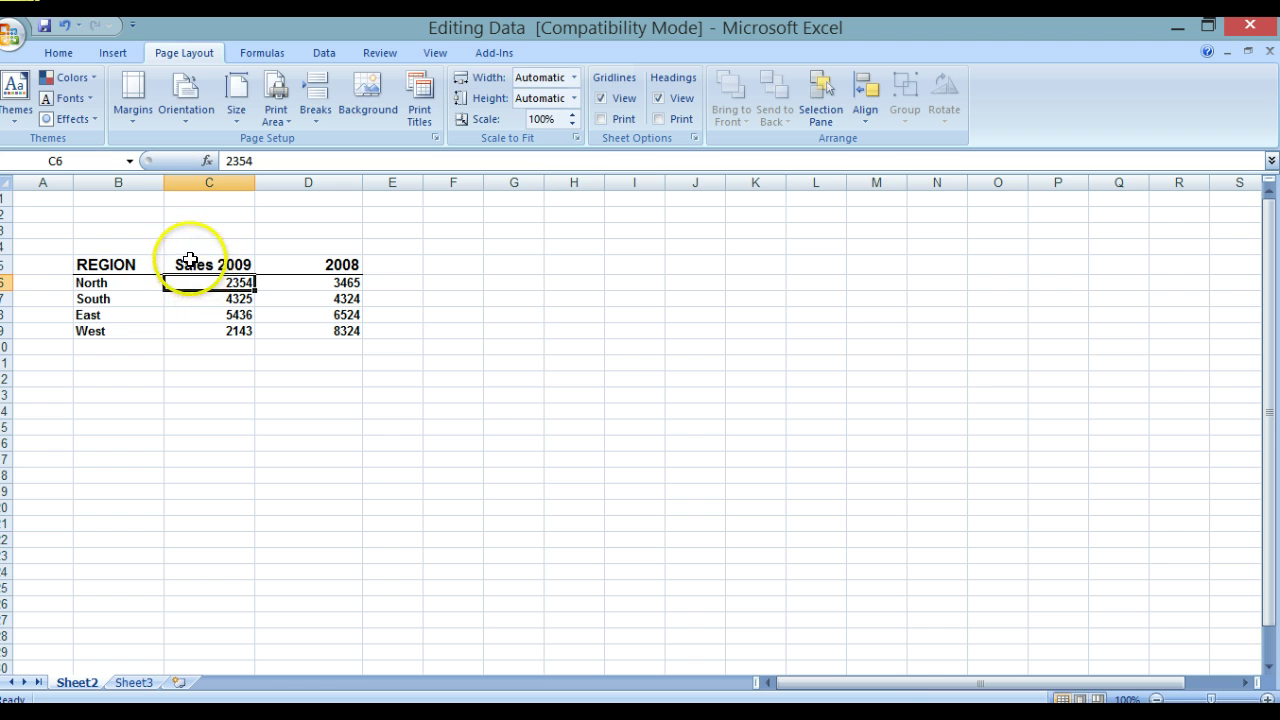
Undo the edits to the C5 heading and the D9 sales figure and redo both of them
{"action": "left_click", "coordinate": [190, 262]}
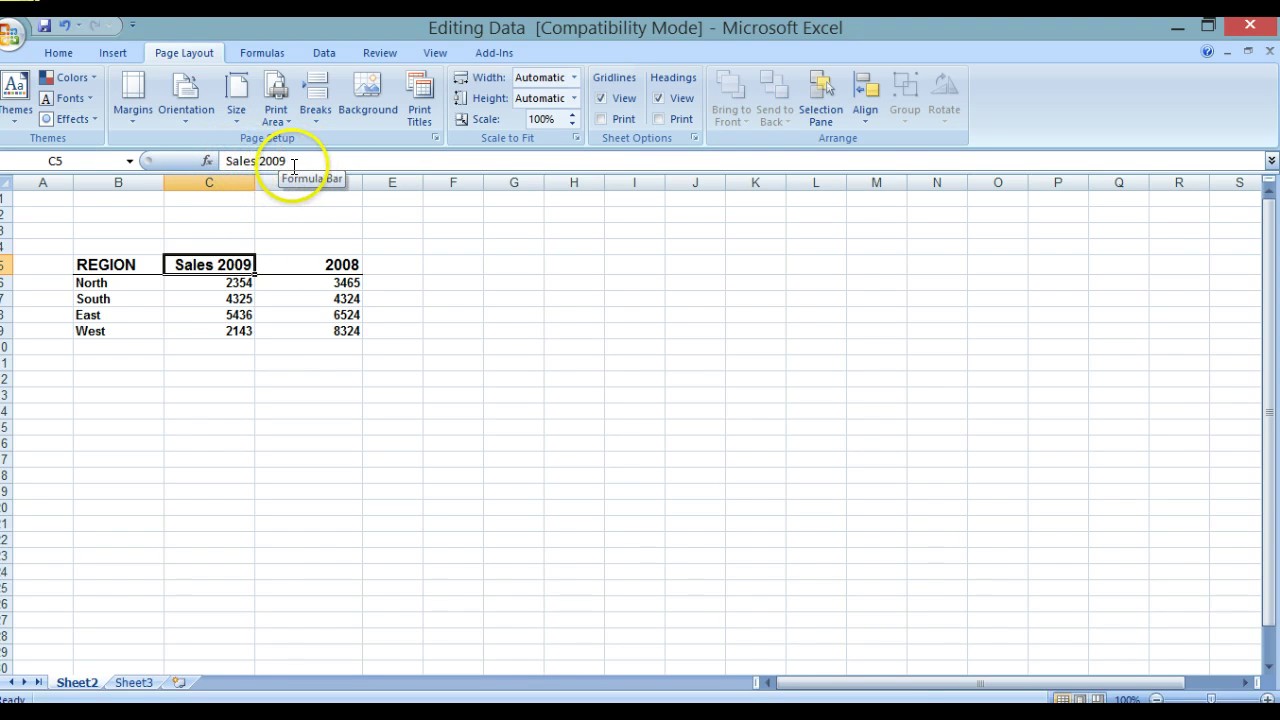
{"action": "left_click", "coordinate": [63, 30]}
{"action": "left_click", "coordinate": [63, 30]}
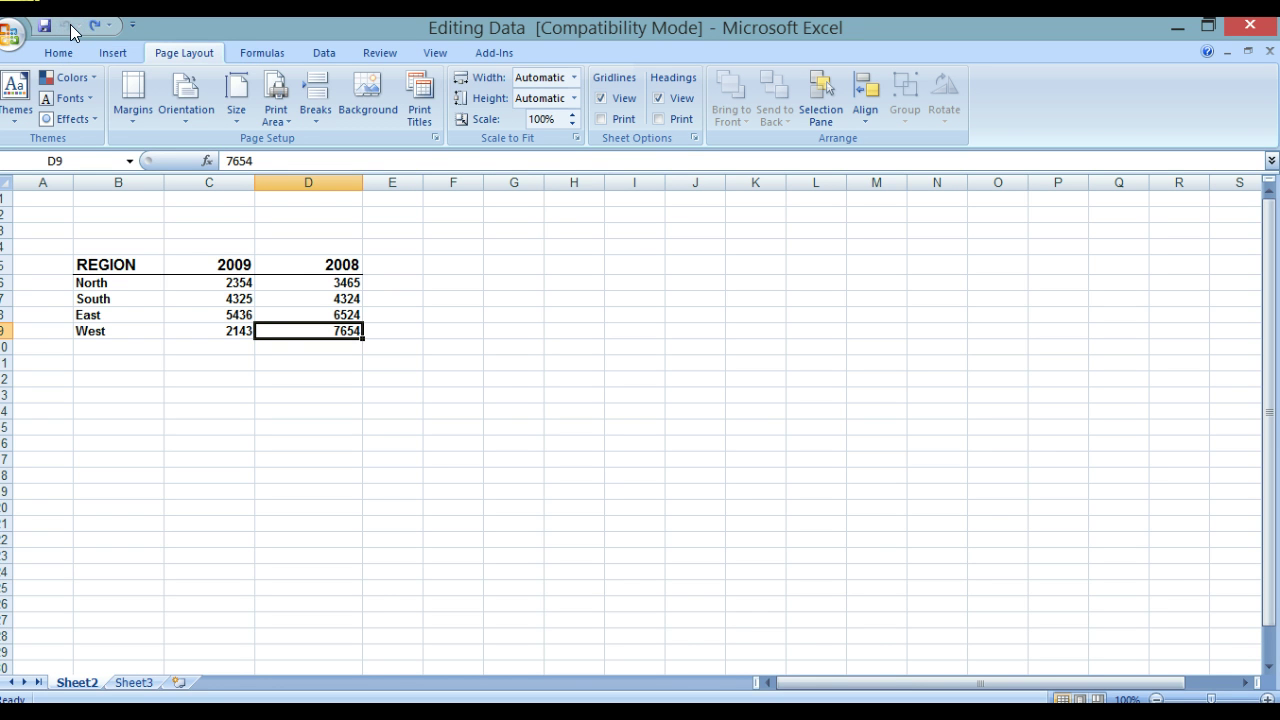
{"action": "left_click", "coordinate": [93, 28]}
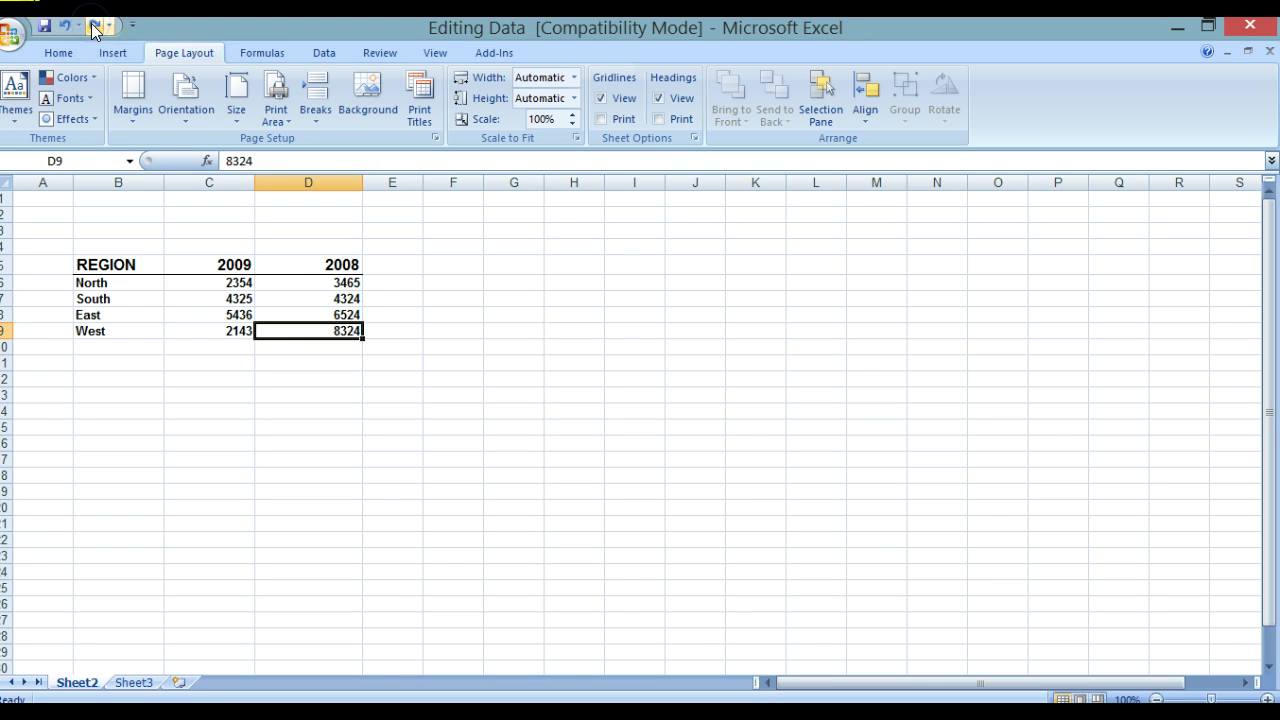
{"action": "left_click", "coordinate": [93, 28]}
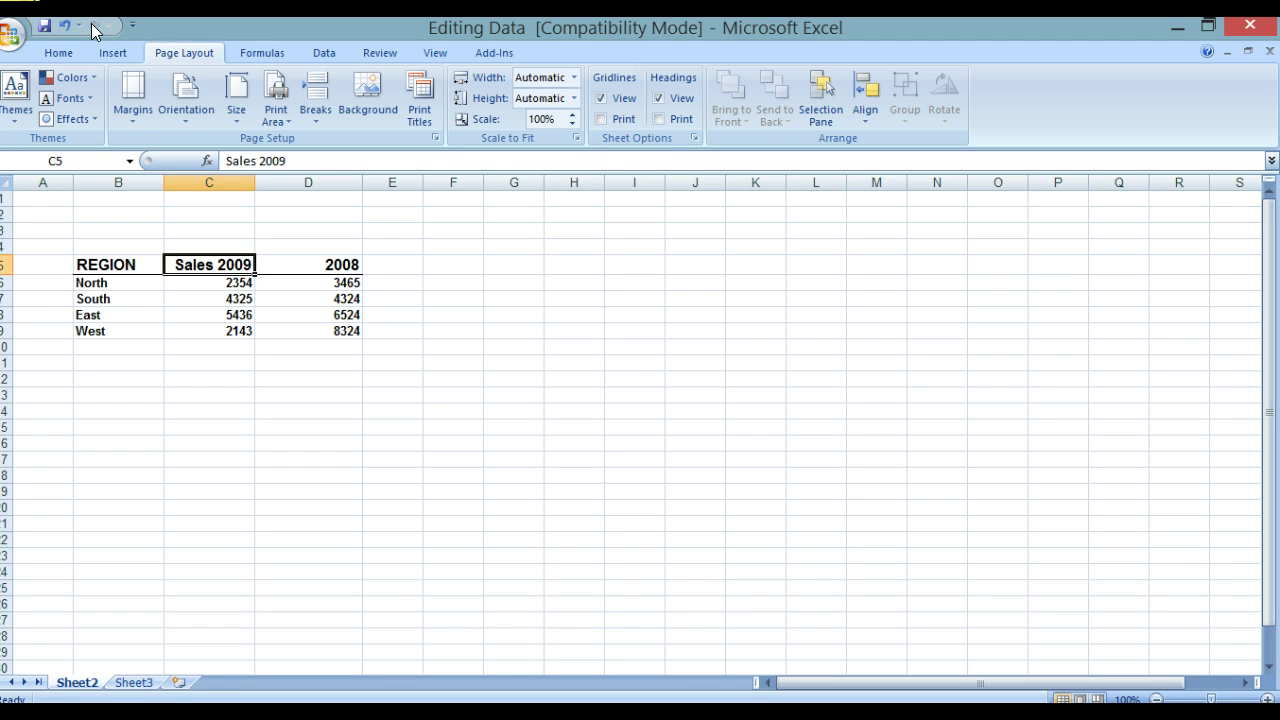
Save the Editing Data workbook and close it
{"action": "key", "text": "alt+p"}
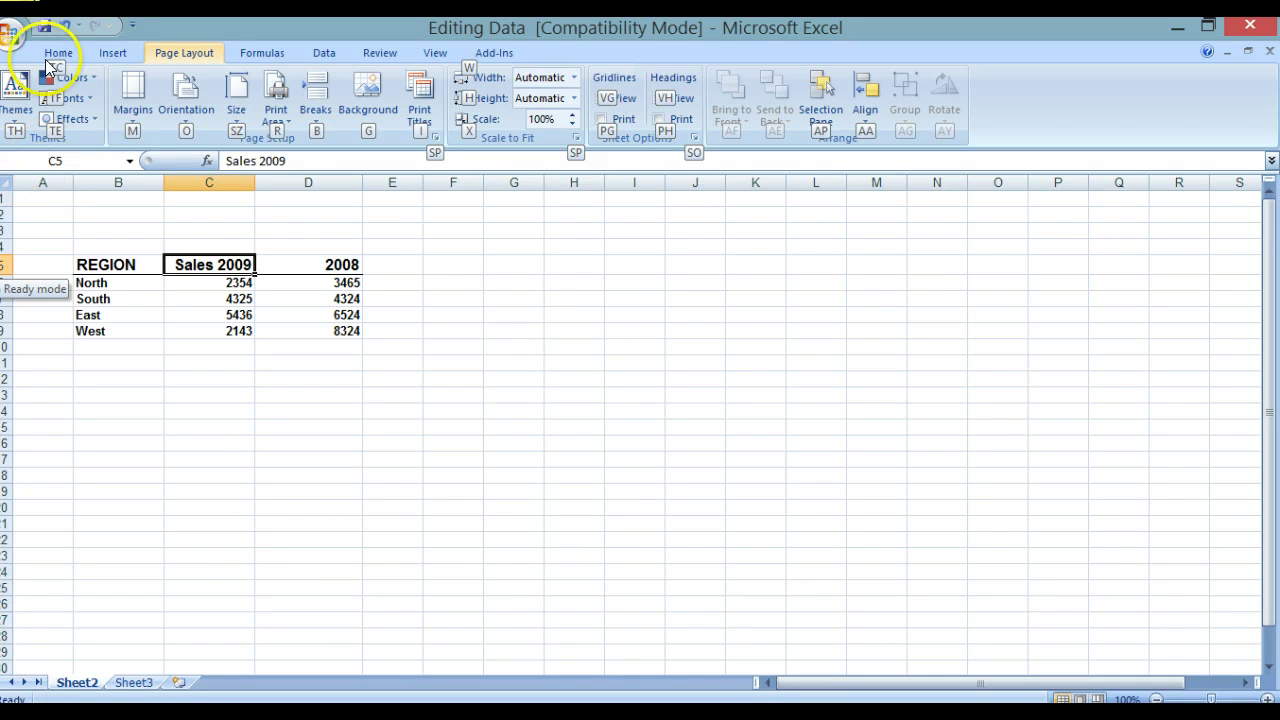
{"action": "left_click", "coordinate": [44, 26]}
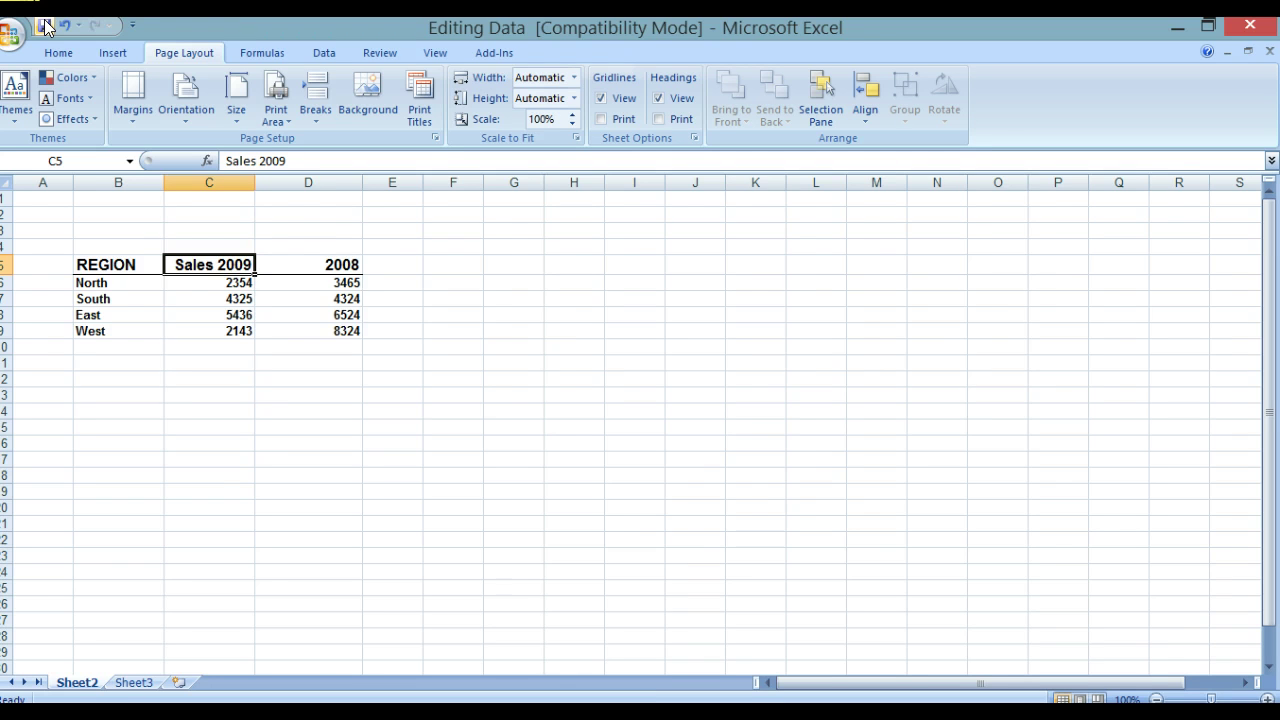
{"action": "key", "text": "ctrl+w"}
{"action": "left_click", "coordinate": [46, 184]}
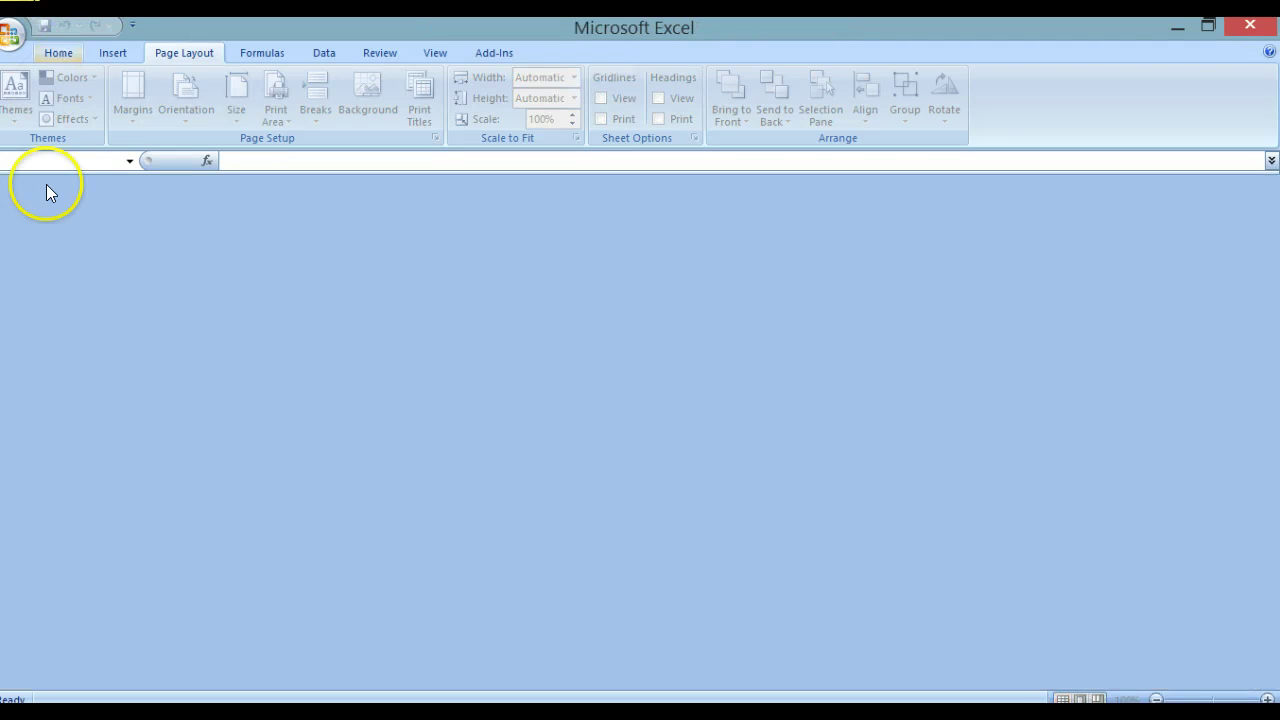
Open the Undo and Redo workbook from the L1 Spreadsheets folder
{"action": "key", "text": "alt+p"}
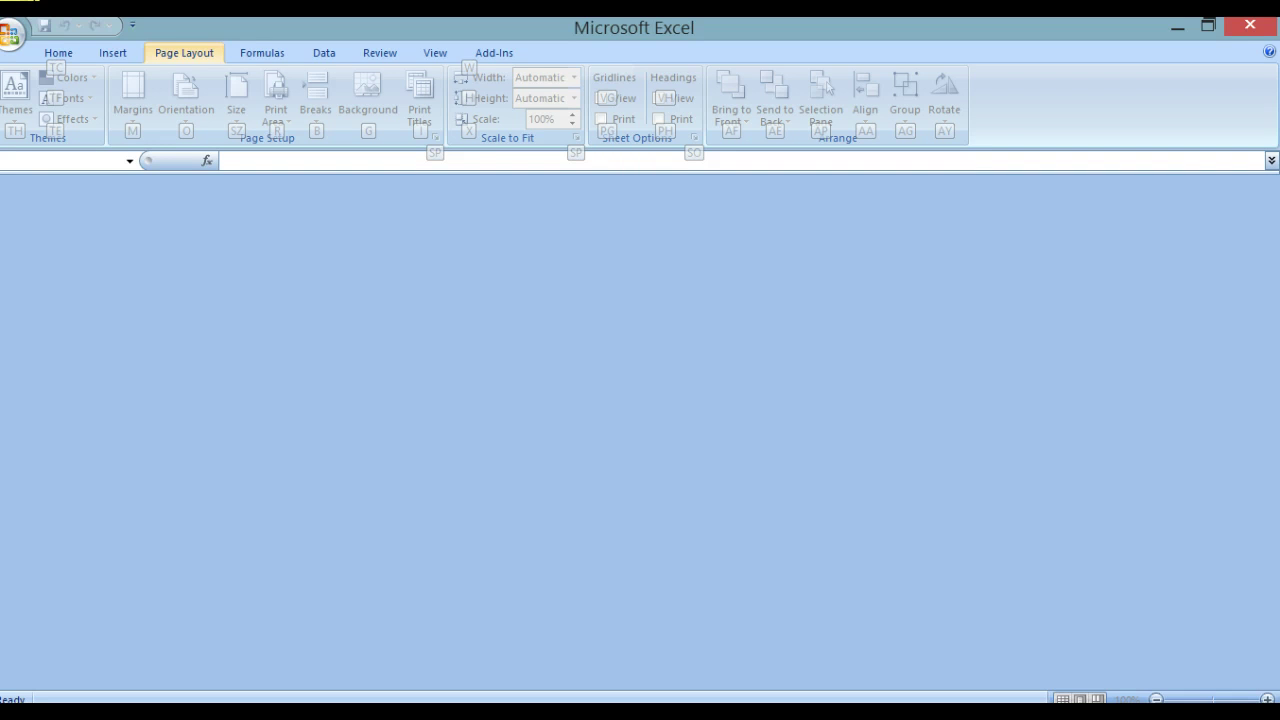
{"action": "left_click", "coordinate": [12, 38]}
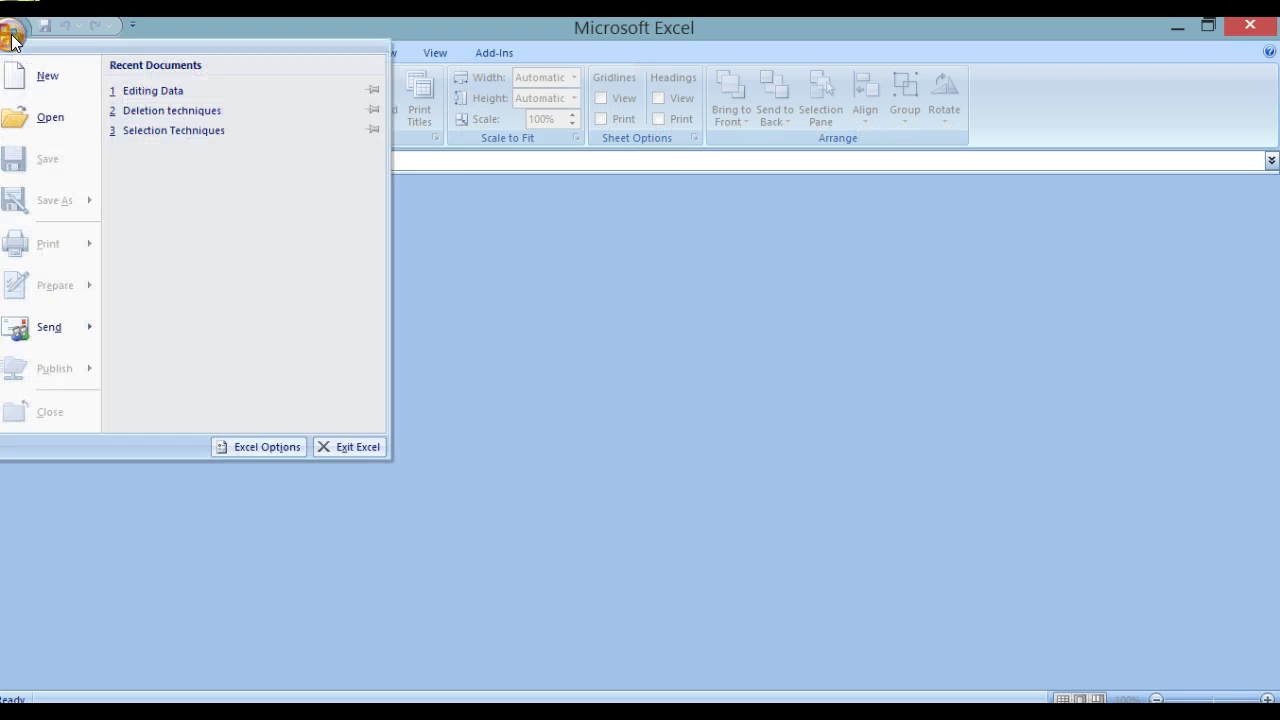
{"action": "left_click", "coordinate": [12, 120]}
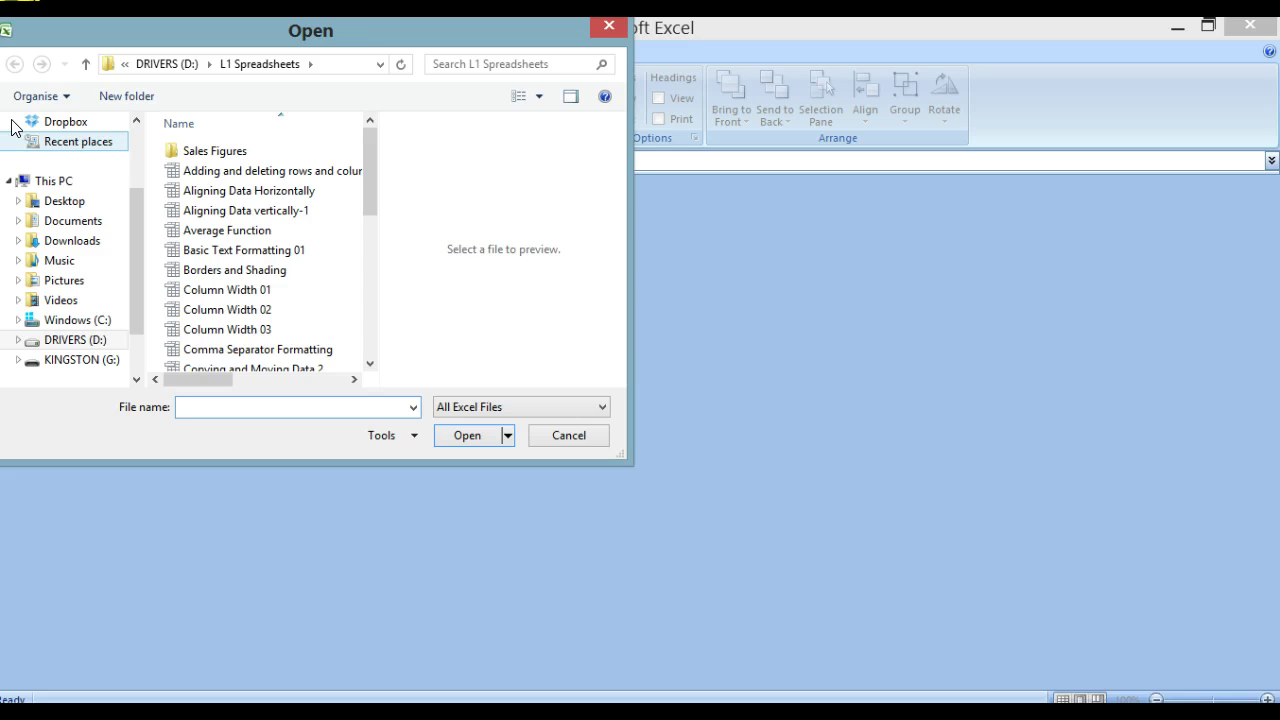
{"action": "left_click_drag", "start_coordinate": [369, 162], "coordinate": [380, 320]}
{"action": "left_click", "coordinate": [247, 363]}
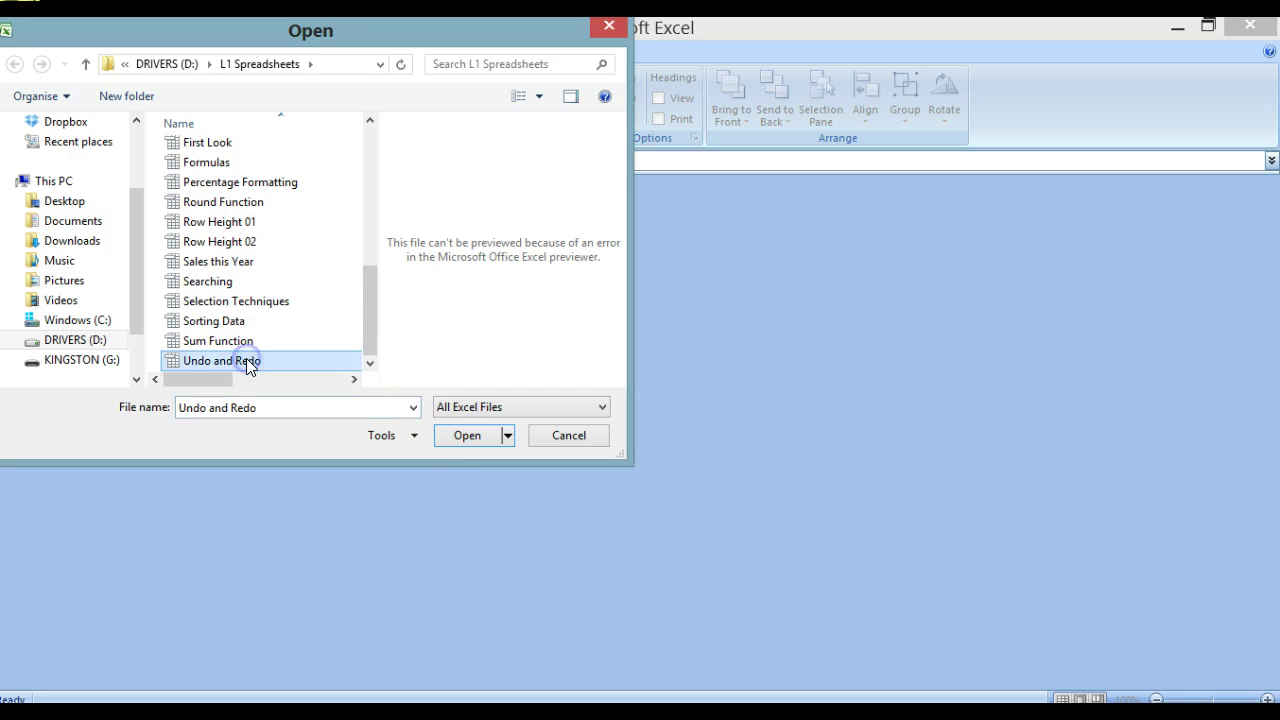
{"action": "left_click", "coordinate": [462, 435]}
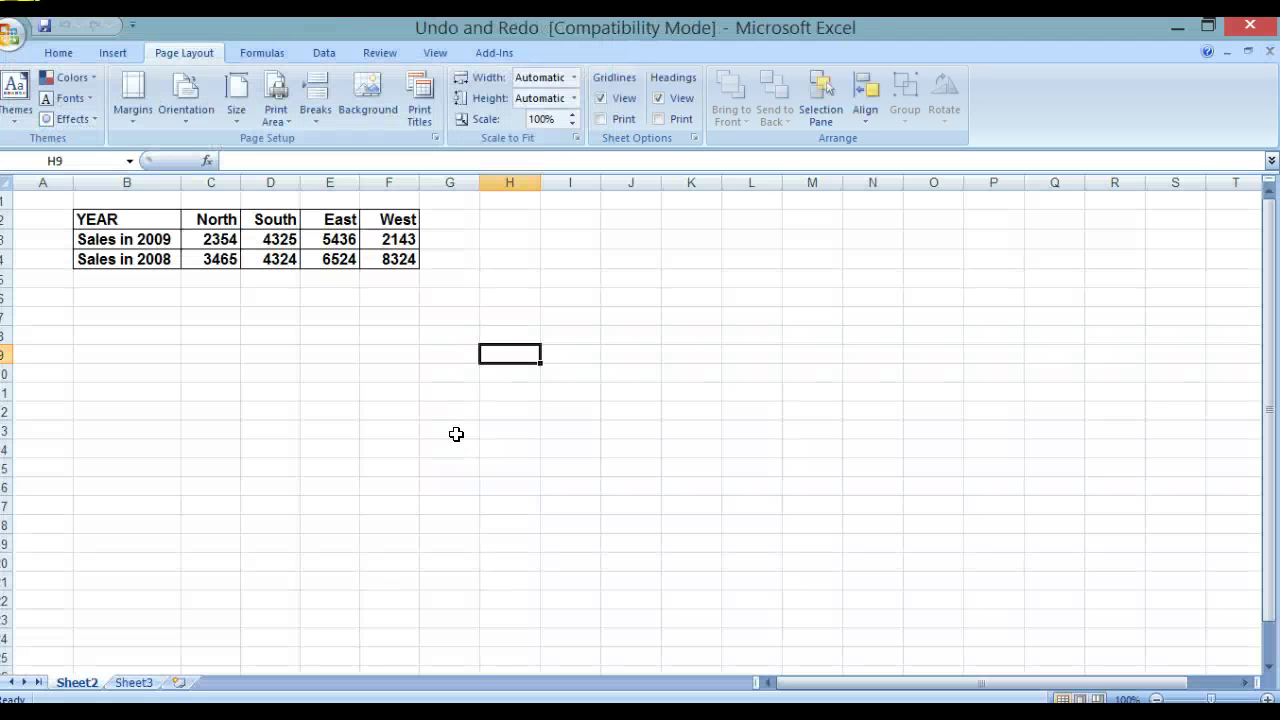
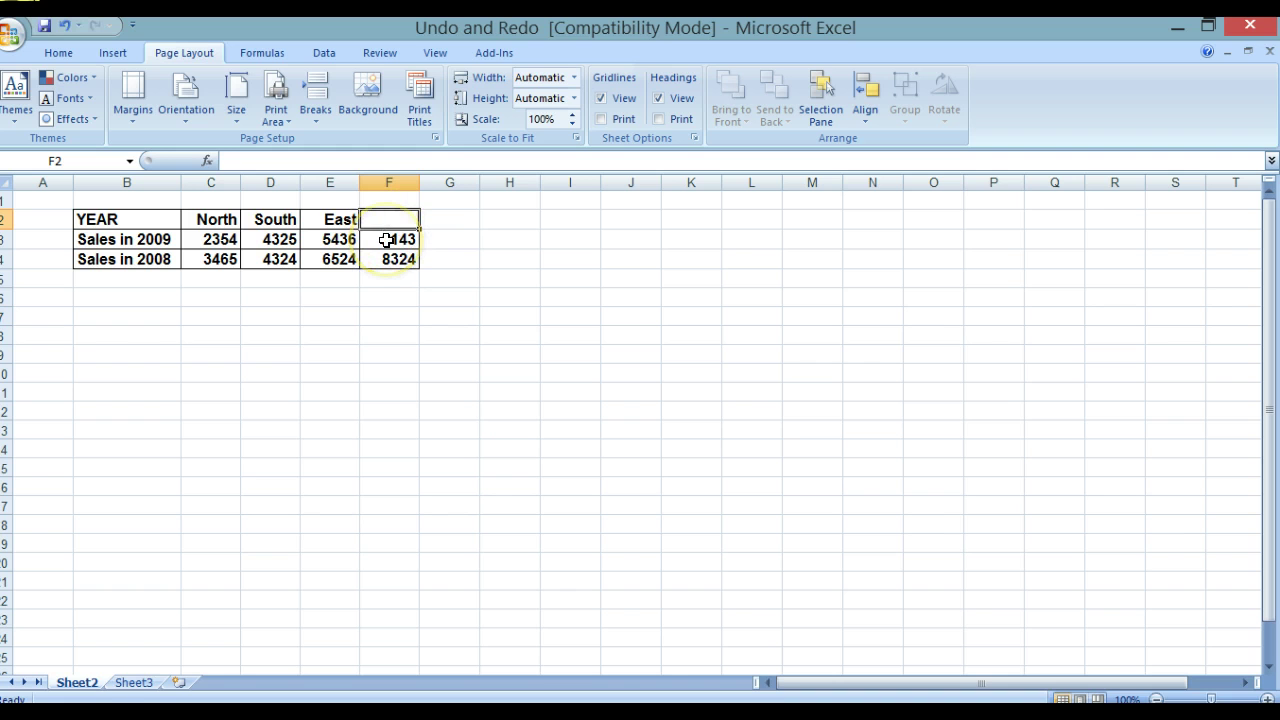
Clear the West region's 2009 and 2008 sales figures in cells F3 and F4
{"action": "left_click", "coordinate": [386, 240]}
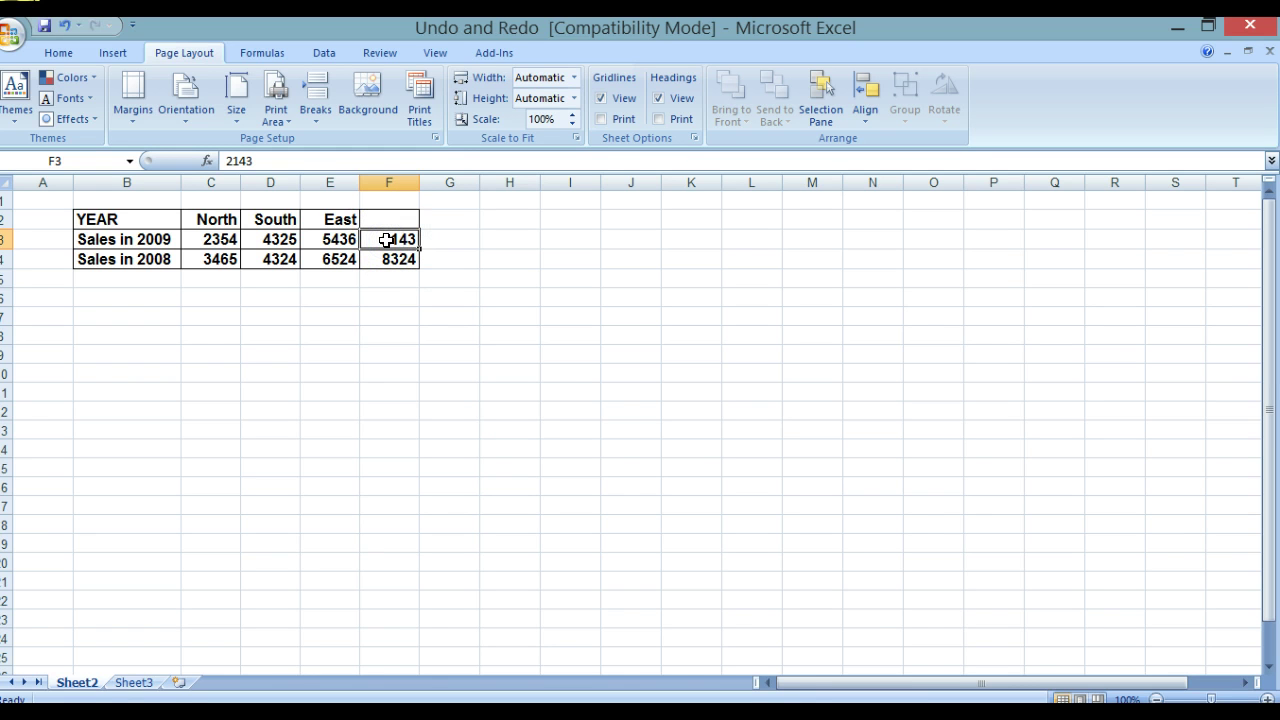
{"action": "key", "text": "Delete"}
{"action": "left_click", "coordinate": [383, 259]}
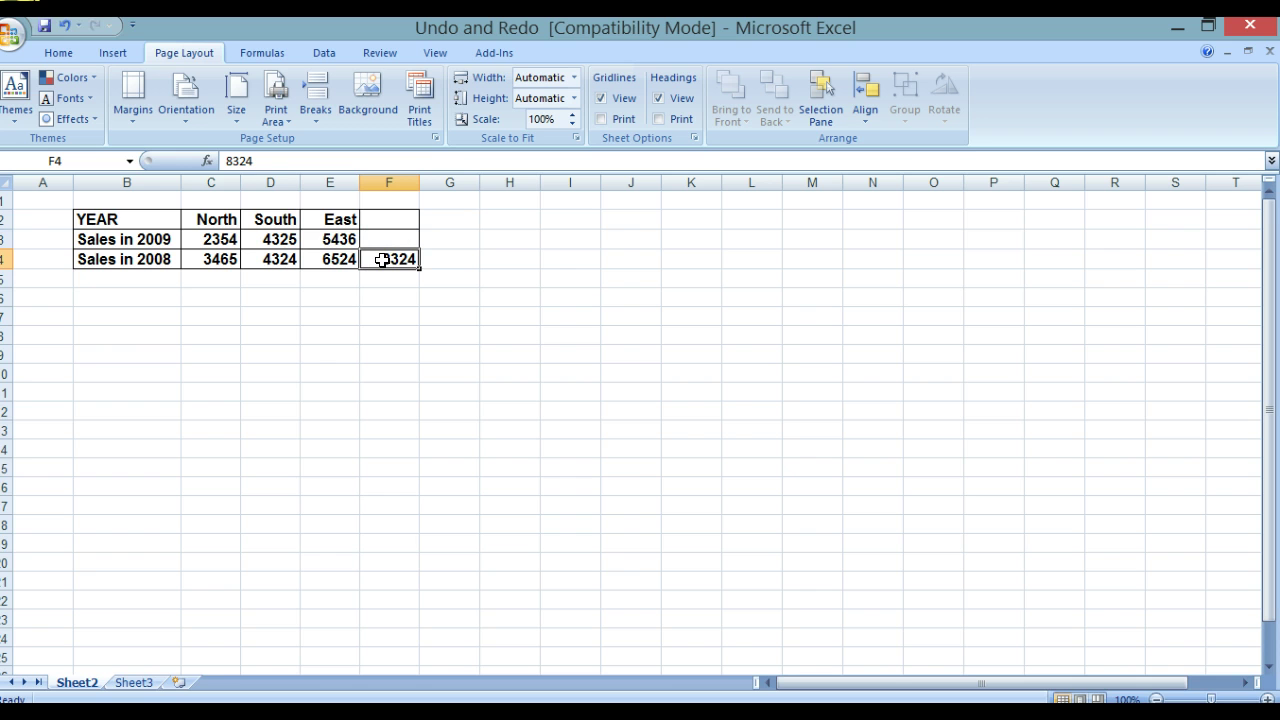
{"action": "key", "text": "Delete"}
Undo the clearing of the West heading and its two sales figures in F2:F4 and redo all three deletions
{"action": "left_click", "coordinate": [63, 27]}
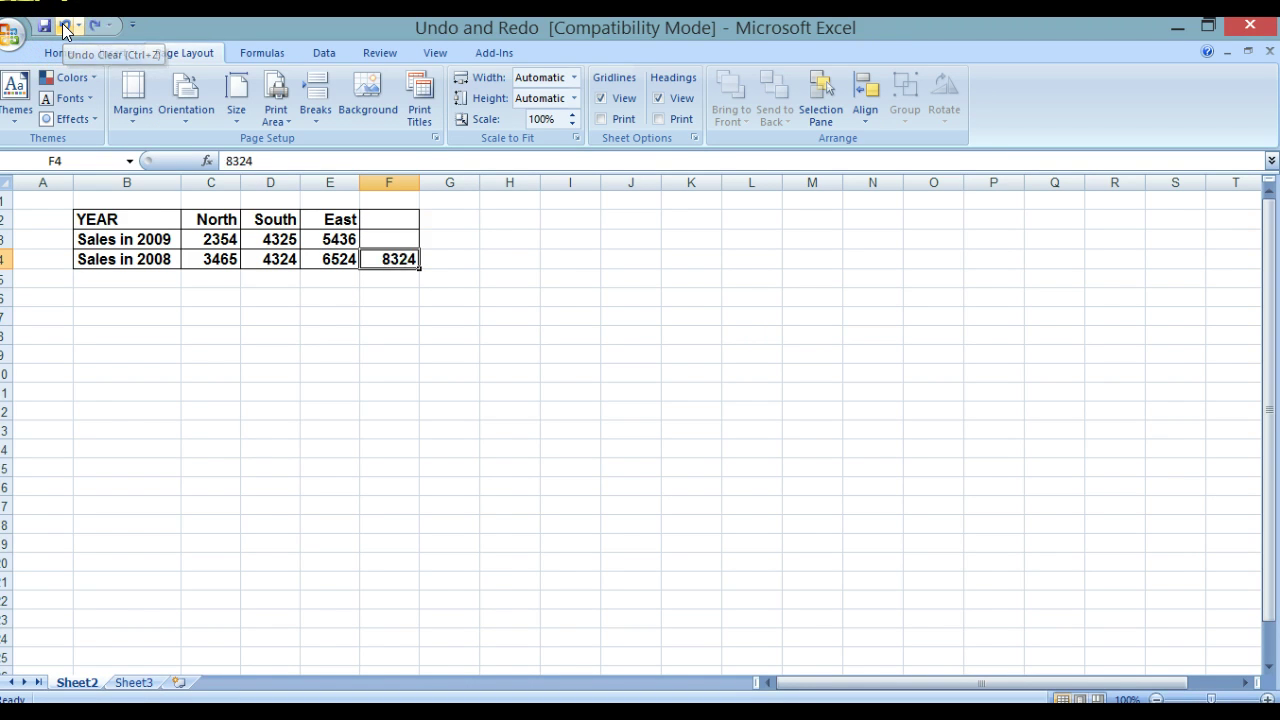
{"action": "left_click", "coordinate": [63, 27]}
{"action": "left_click", "coordinate": [63, 27]}
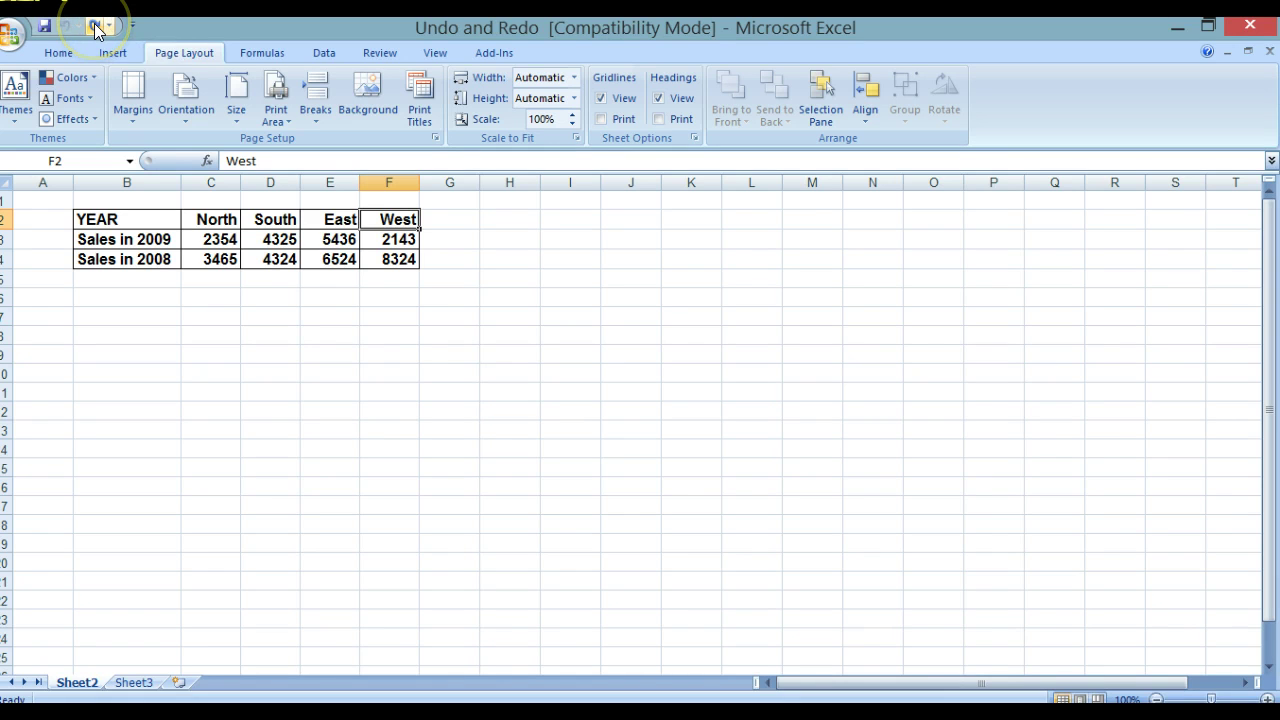
{"action": "left_click", "coordinate": [95, 27]}
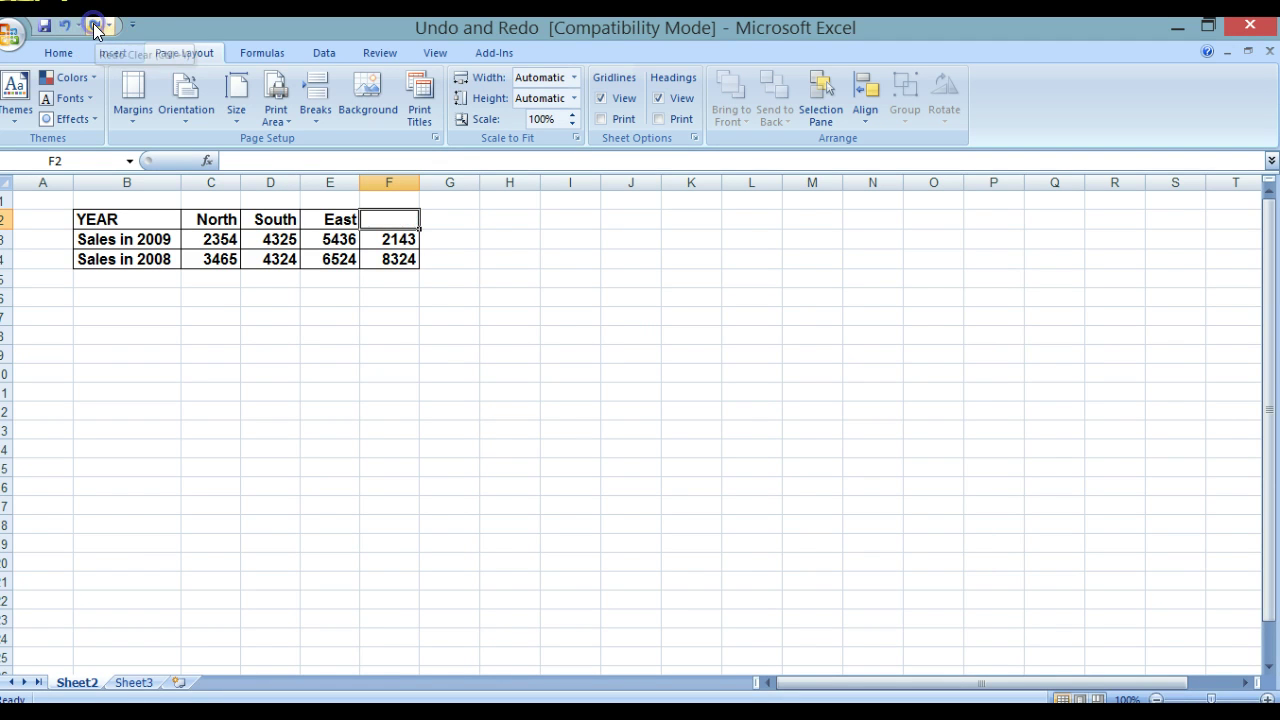
{"action": "left_click", "coordinate": [95, 27]}
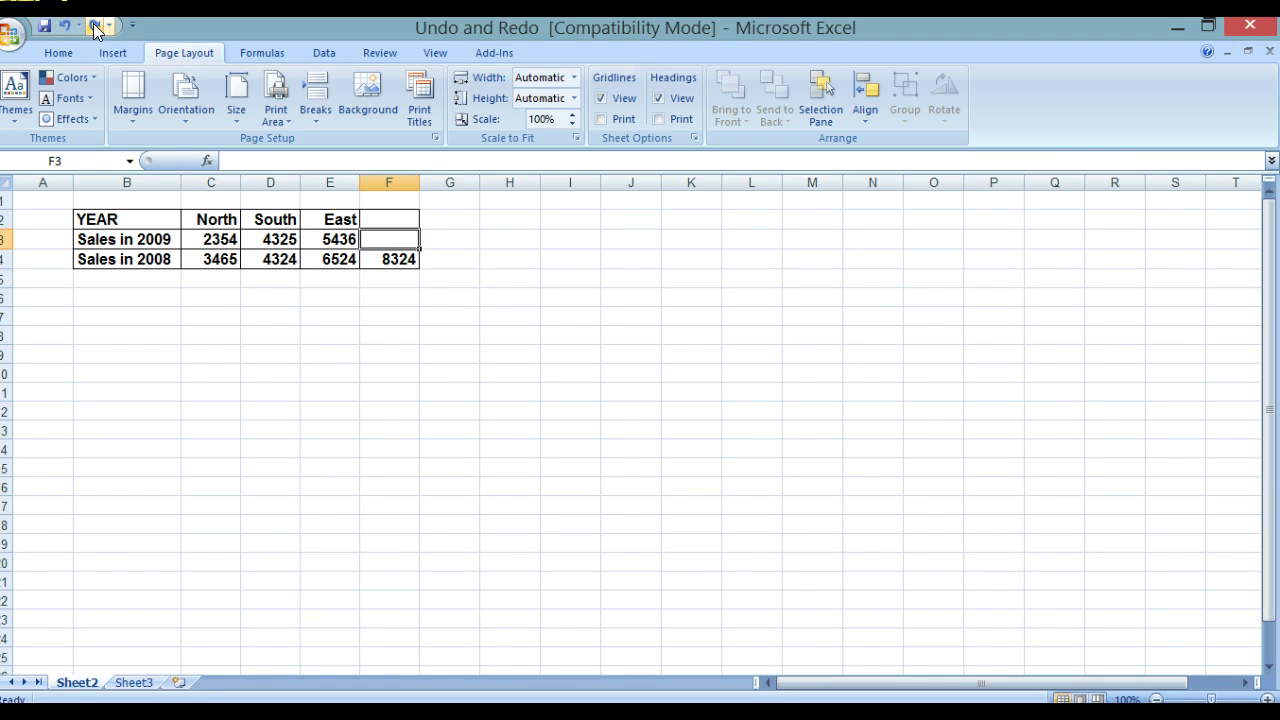
{"action": "left_click", "coordinate": [95, 27]}
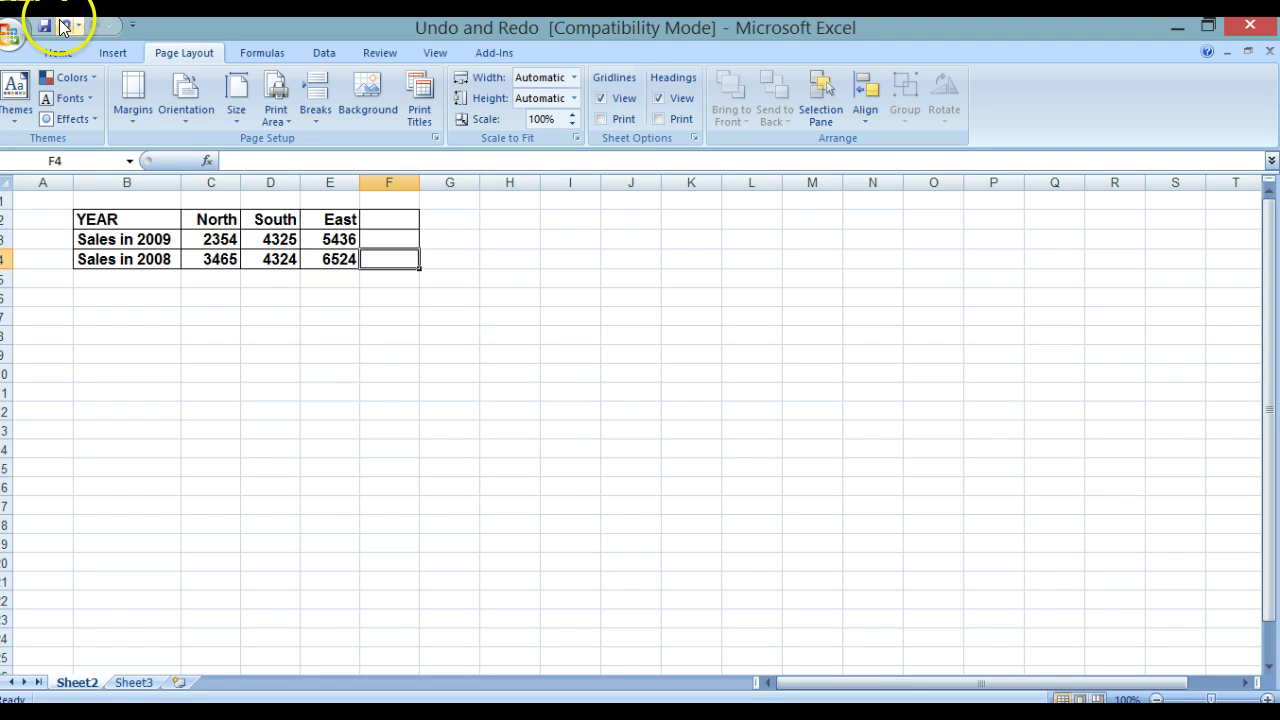
Undo all three deletions in the West column, F2:F4, and close the Undo and Redo workbook
{"action": "left_click", "coordinate": [63, 27]}
{"action": "left_click", "coordinate": [63, 27]}
{"action": "left_click", "coordinate": [63, 27]}
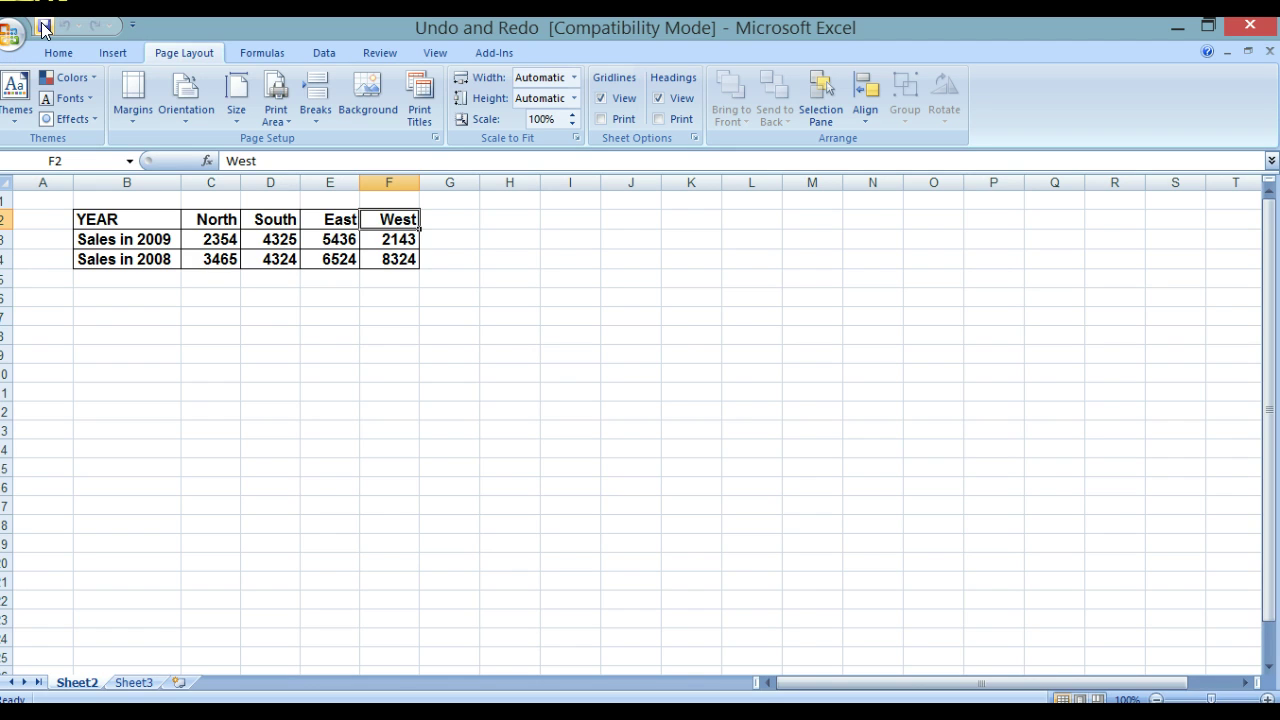
{"action": "key", "text": "ctrl+w"}
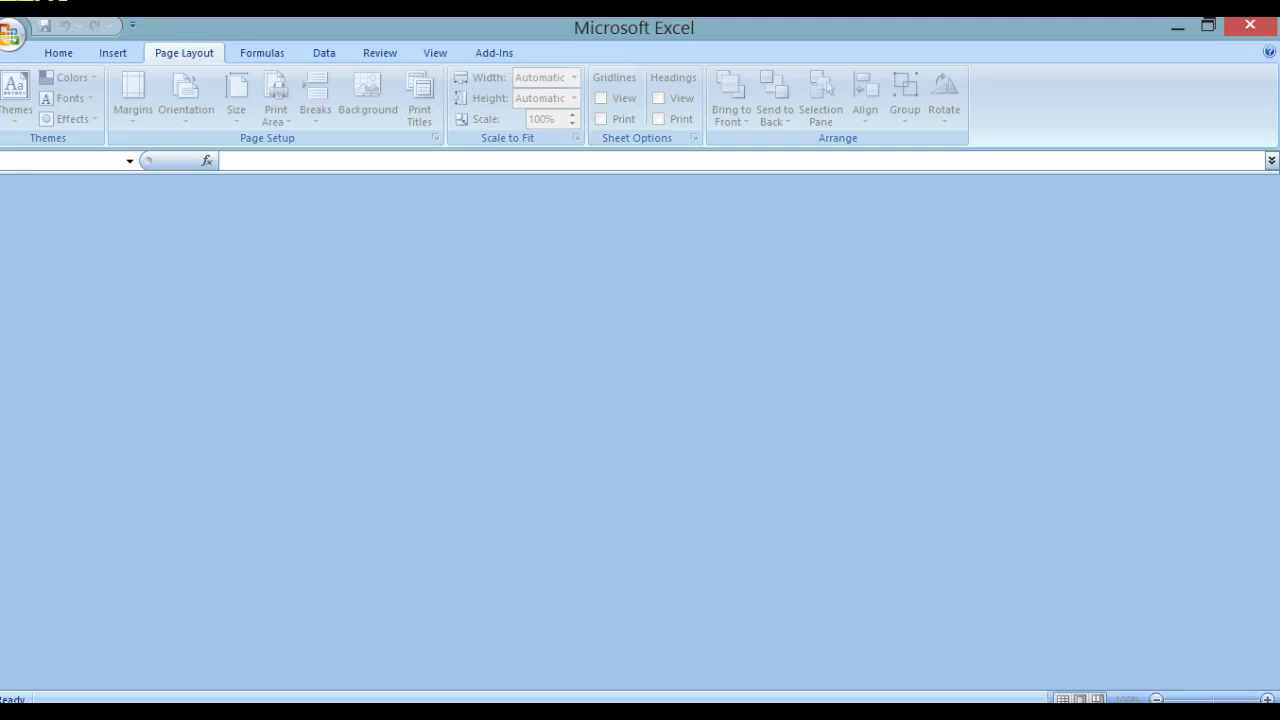
Open the Copying and Moving Data workbook from the L1 Spreadsheets folder
{"action": "left_click", "coordinate": [12, 33]}
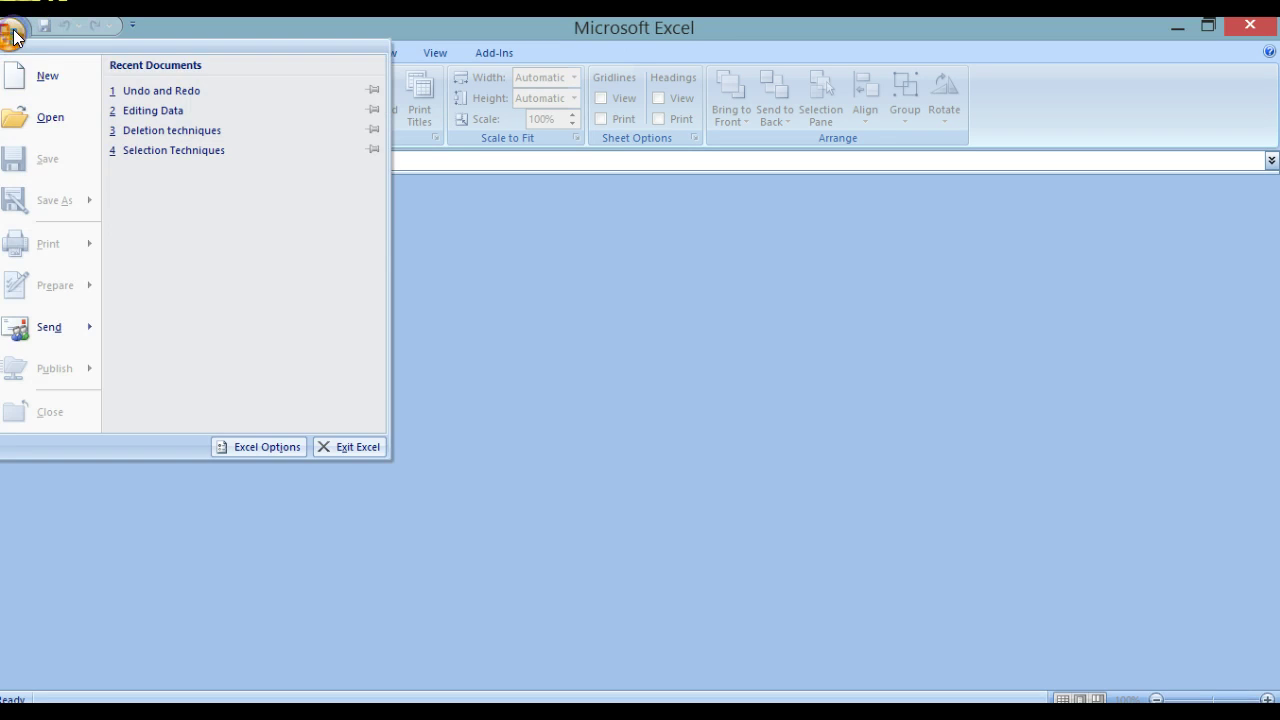
{"action": "left_click", "coordinate": [39, 122]}
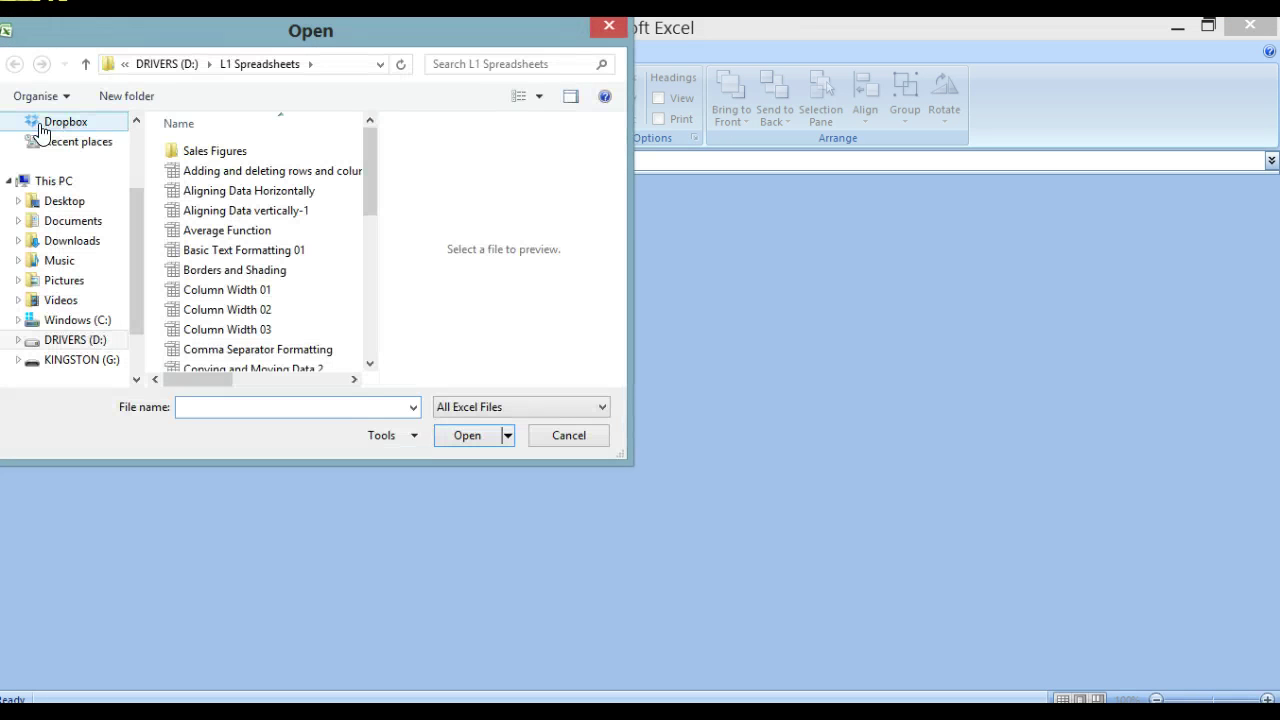
{"action": "left_click", "coordinate": [370, 186]}
{"action": "left_click_drag", "start_coordinate": [370, 190], "coordinate": [369, 231]}
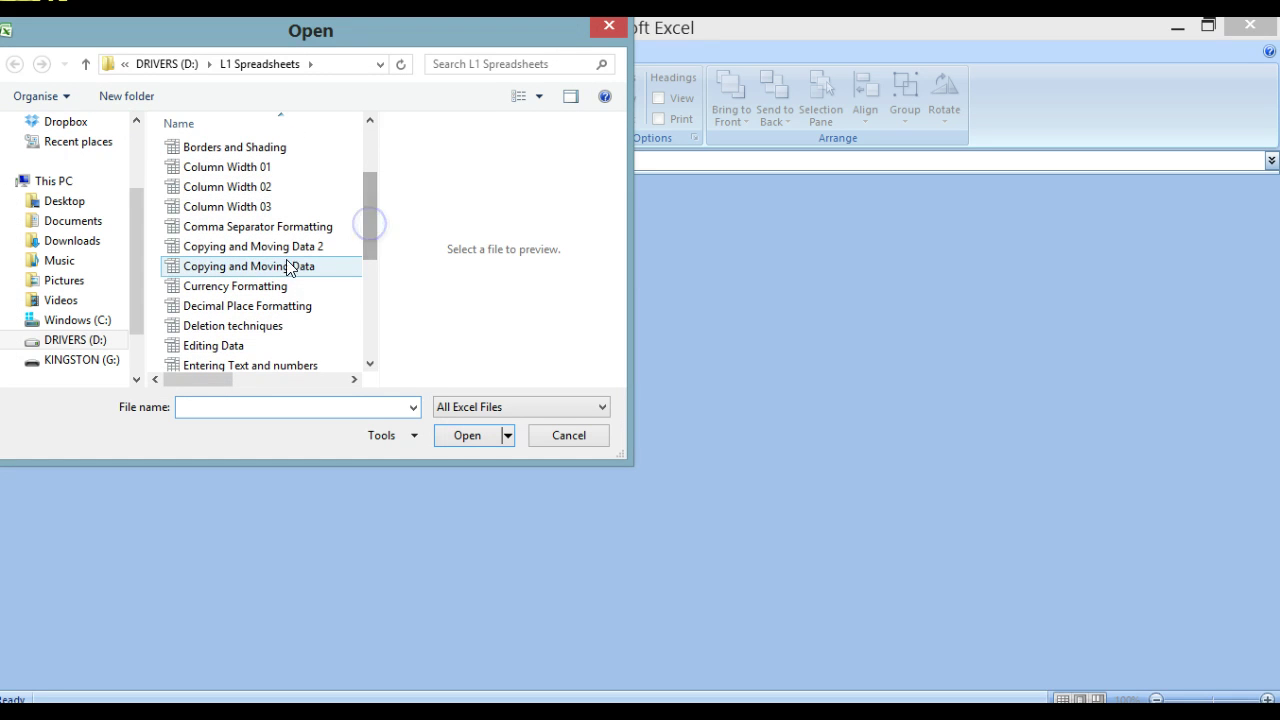
{"action": "left_click", "coordinate": [287, 266]}
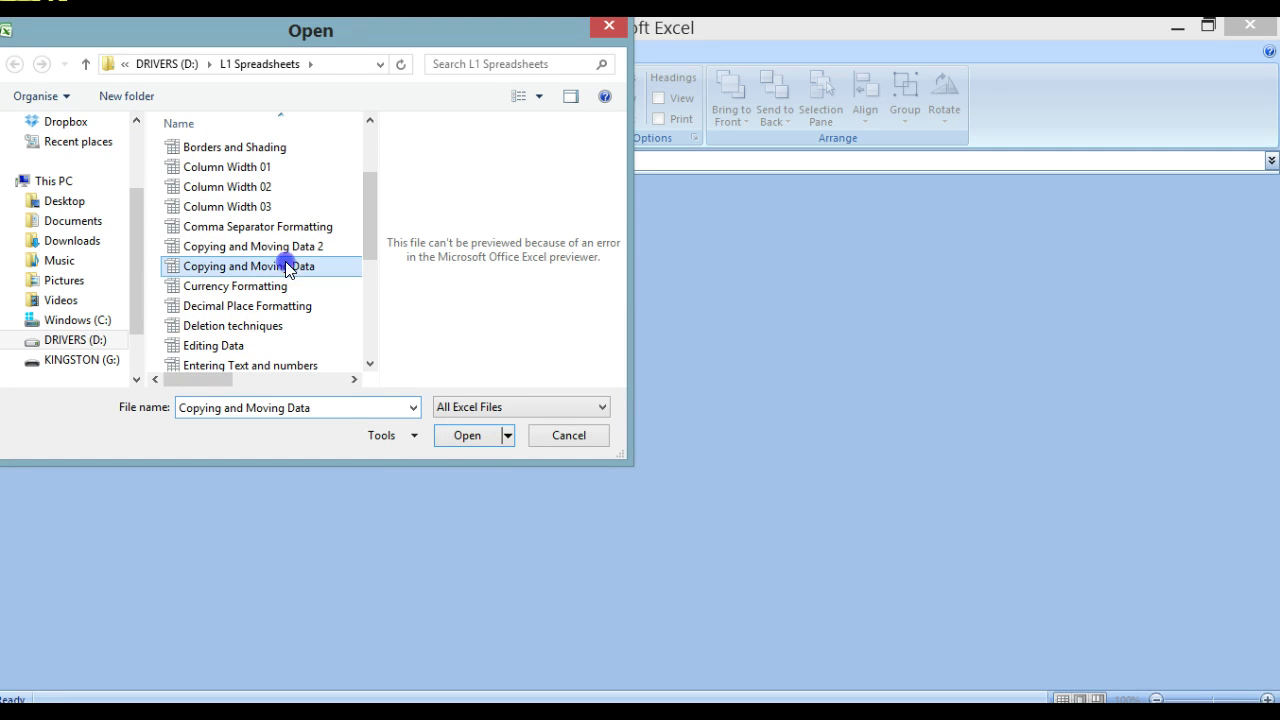
{"action": "left_click", "coordinate": [455, 437]}
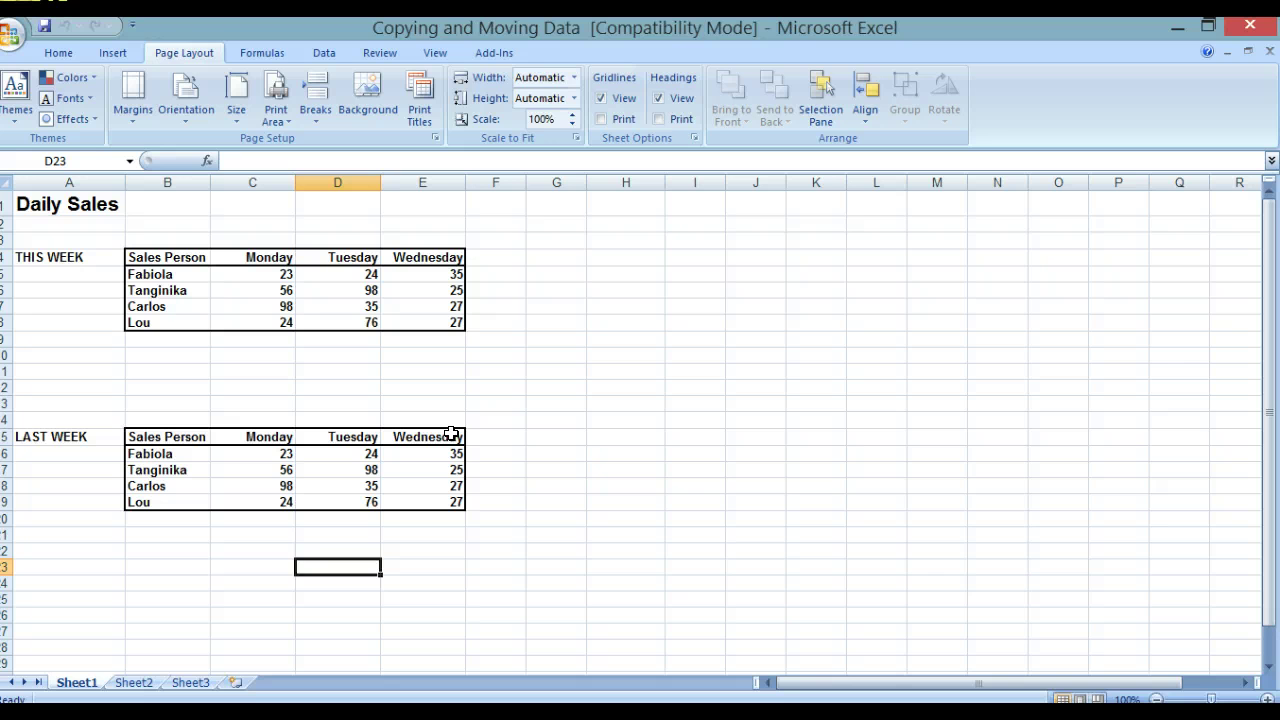
{"action": "left_click", "coordinate": [451, 434]}
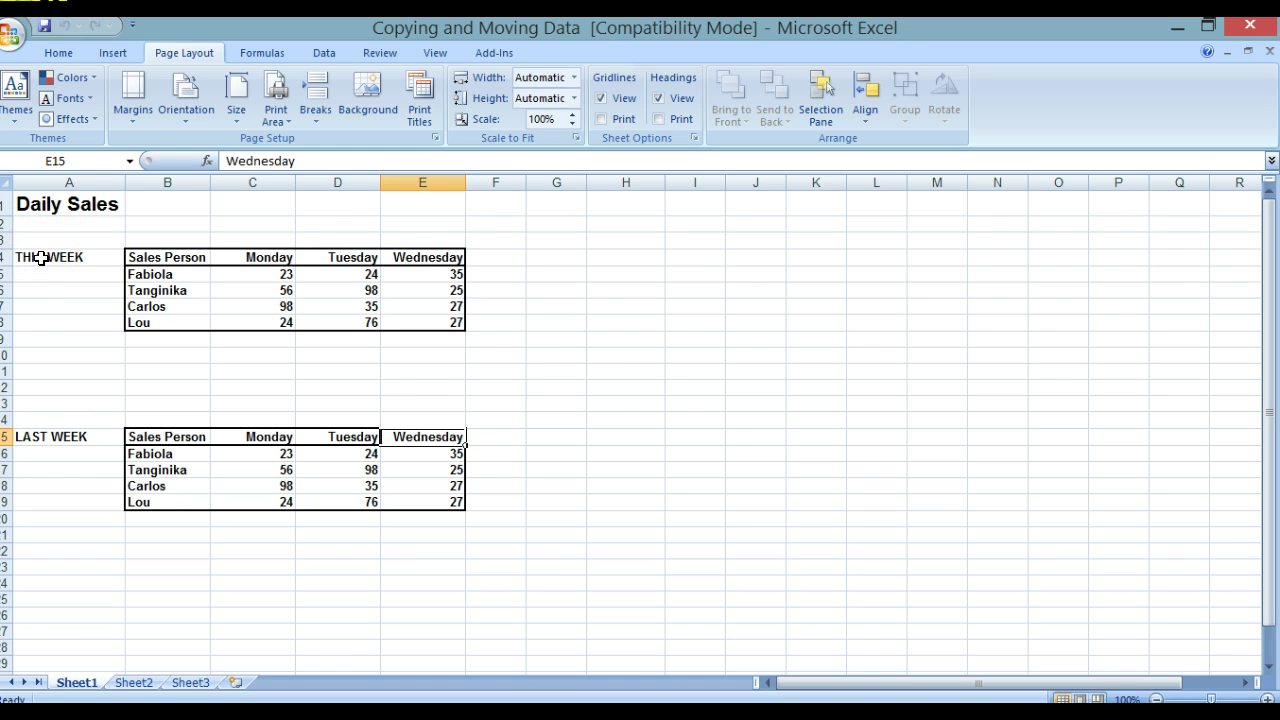
Copy the THIS WEEK sales table in A4:E8 and paste it with its top-left corner at cell H4
{"action": "left_click", "coordinate": [40, 258]}
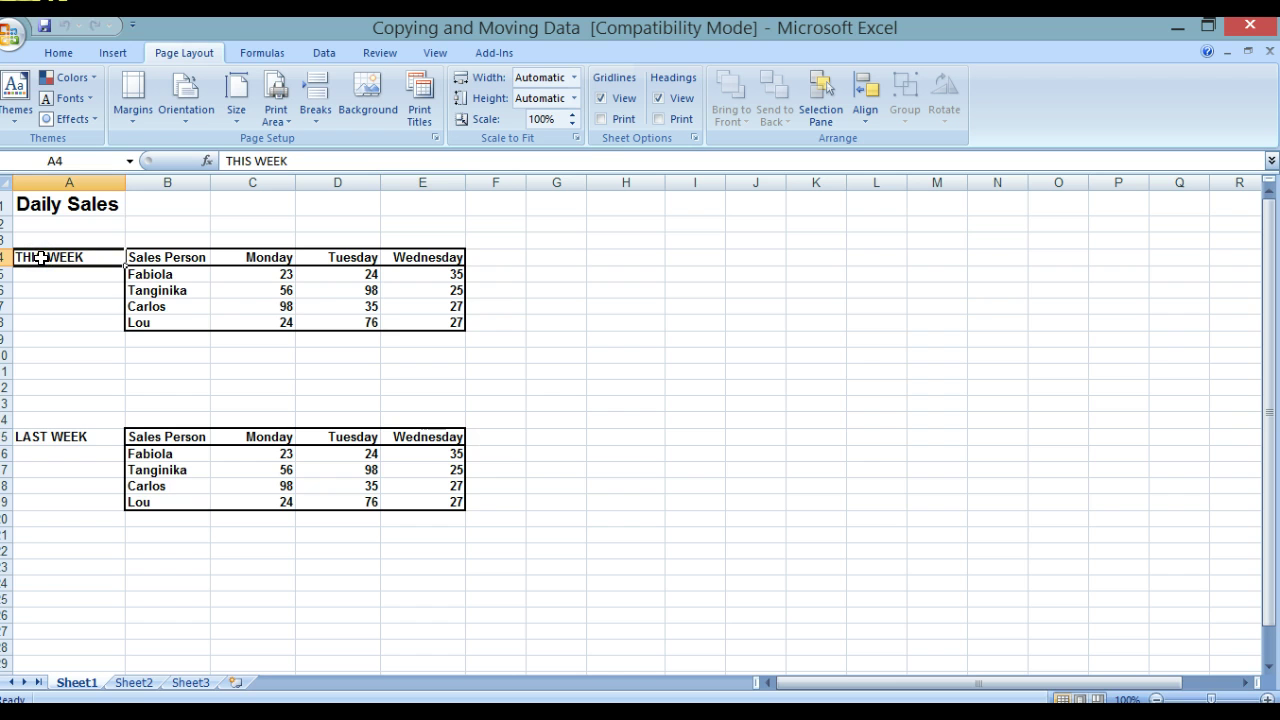
{"action": "left_click", "coordinate": [456, 323], "text": "shift"}
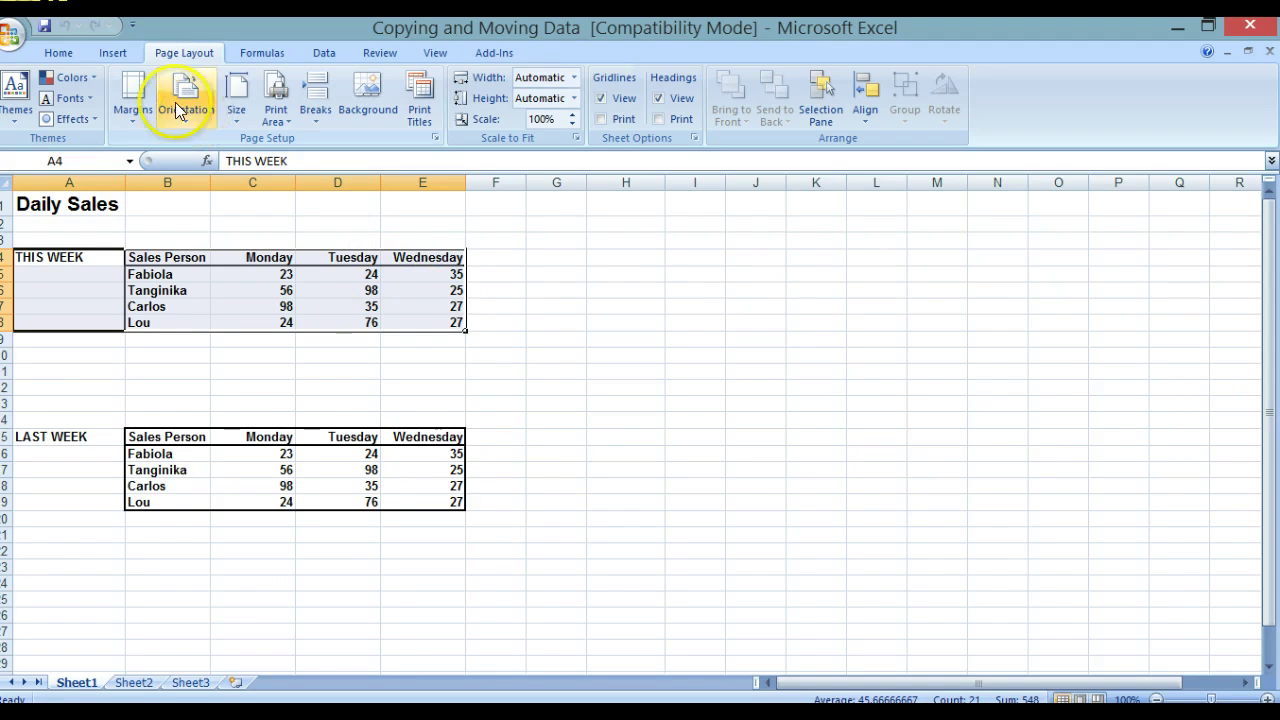
{"action": "left_click", "coordinate": [58, 54]}
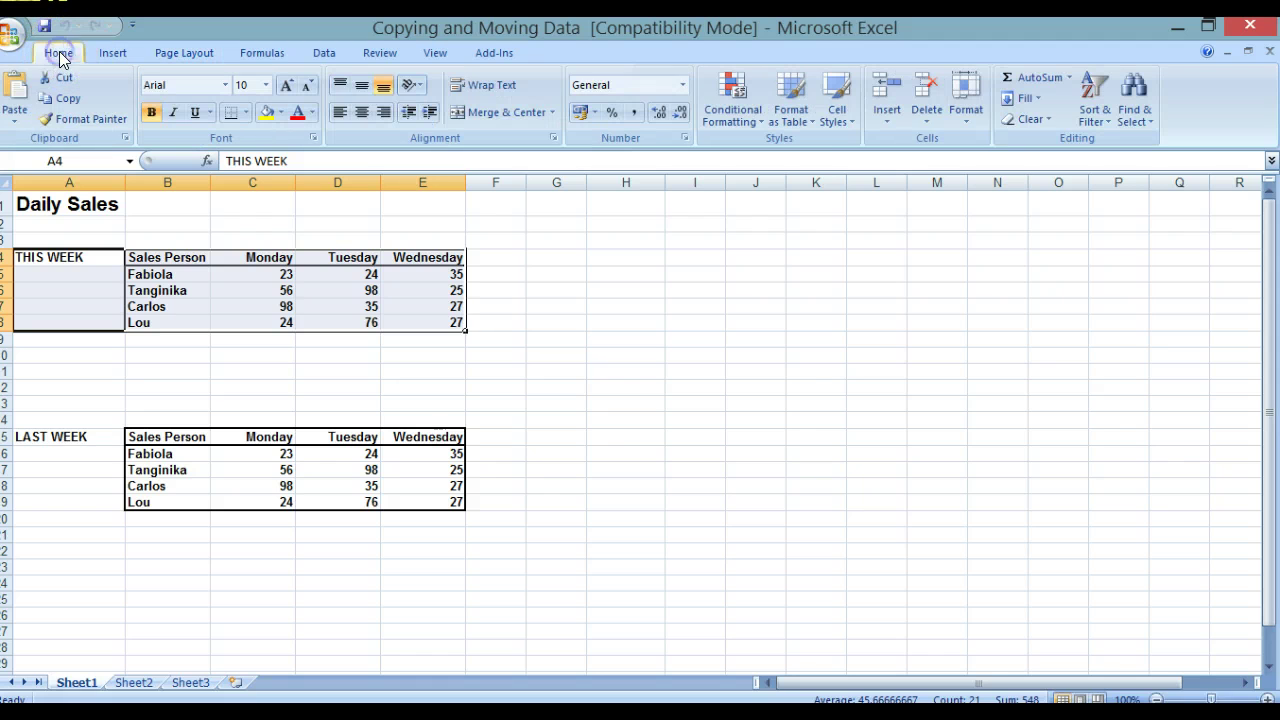
{"action": "left_click", "coordinate": [69, 108]}
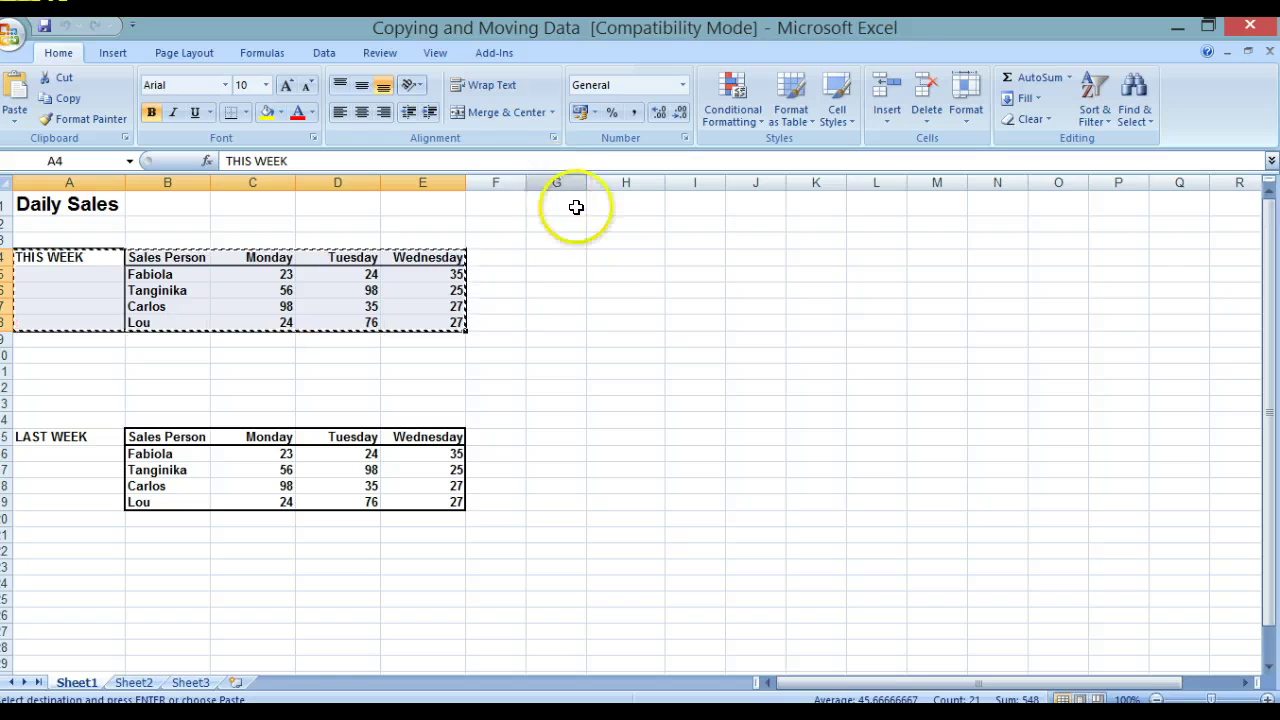
{"action": "left_click", "coordinate": [616, 257]}
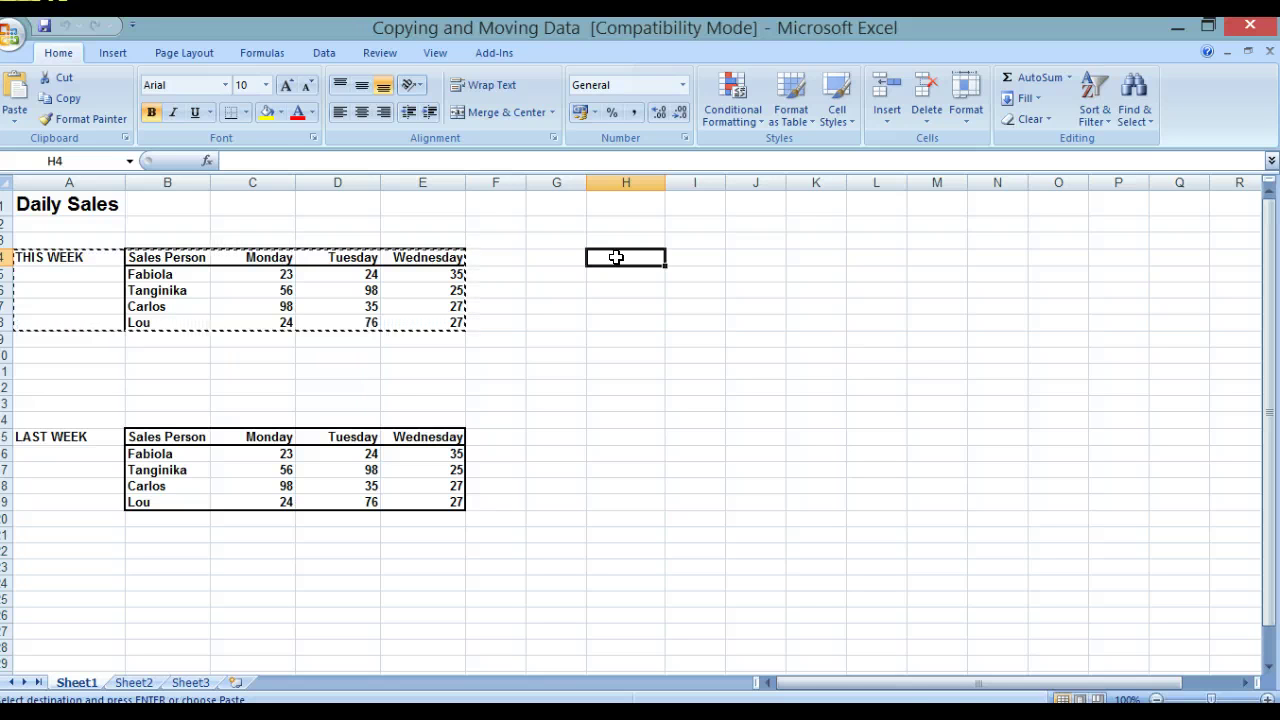
{"action": "key", "text": "ctrl+v"}
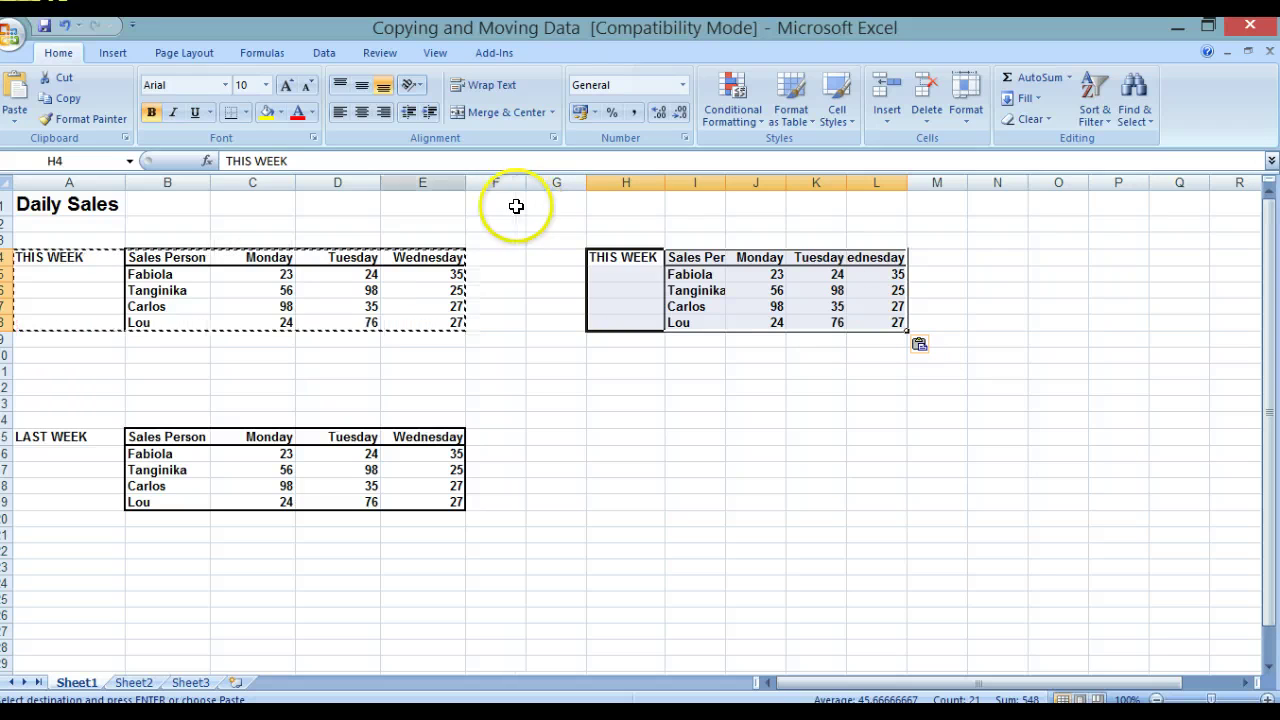
Show the Office Clipboard and clear all its collected items
{"action": "left_click", "coordinate": [125, 140]}
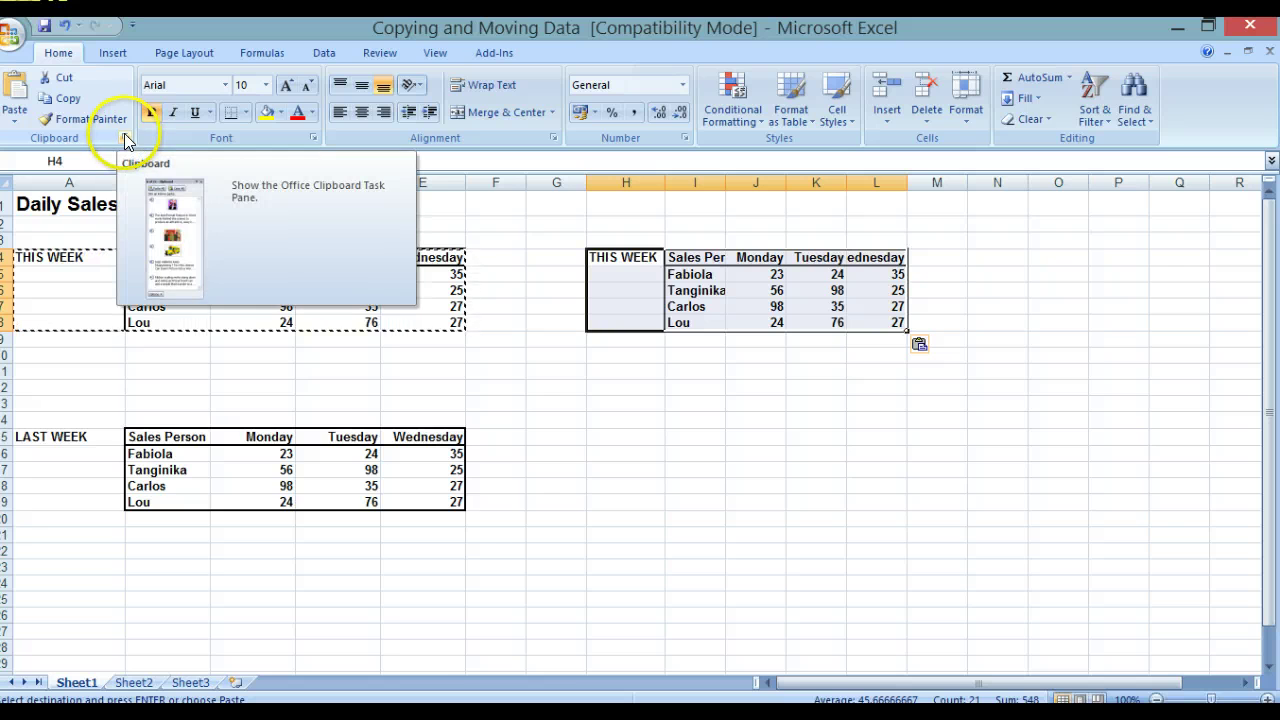
{"action": "left_click", "coordinate": [125, 140]}
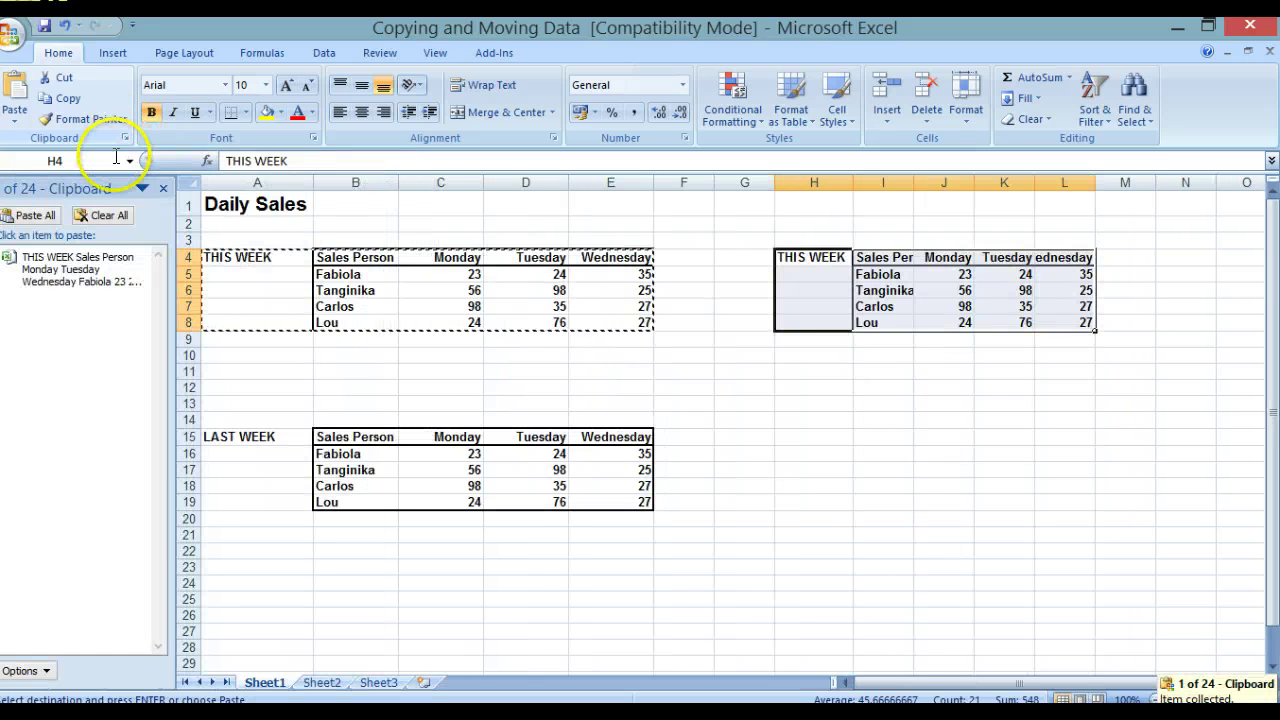
{"action": "left_click", "coordinate": [108, 216]}
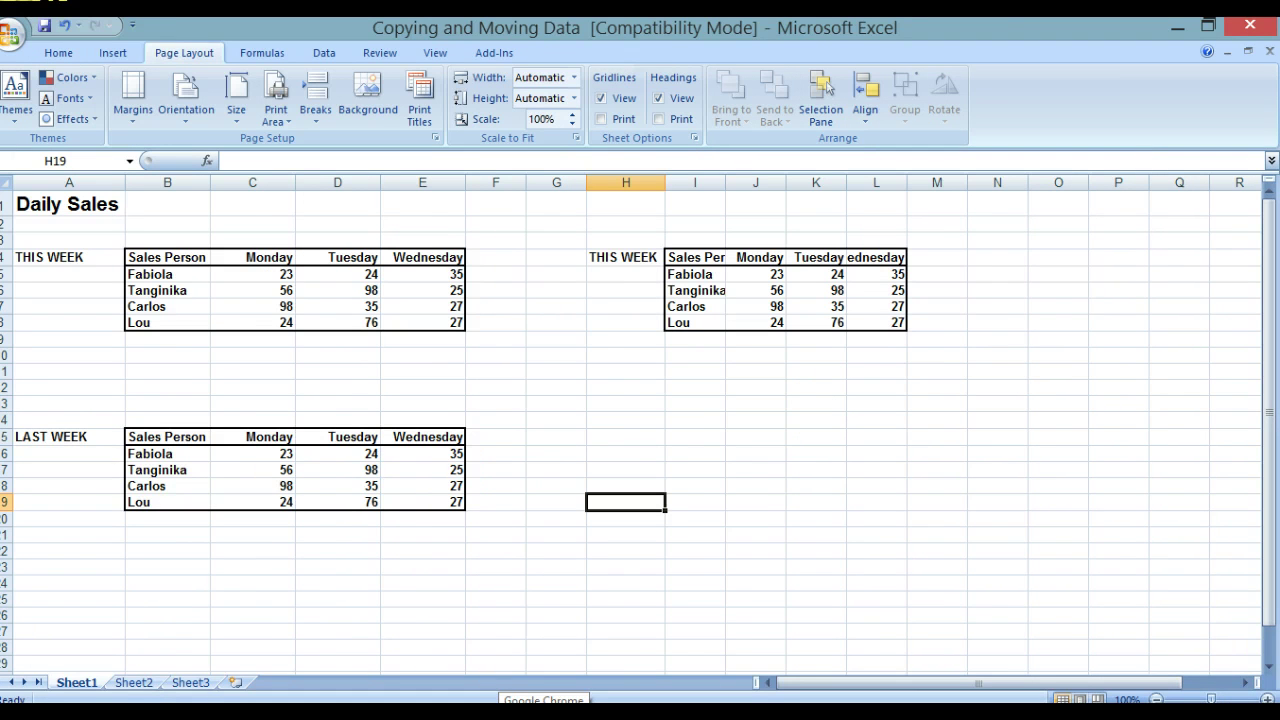
Move the LAST WEEK sales table from A15:E19 to cell H15 by cutting and pasting it
{"action": "left_click", "coordinate": [66, 435]}
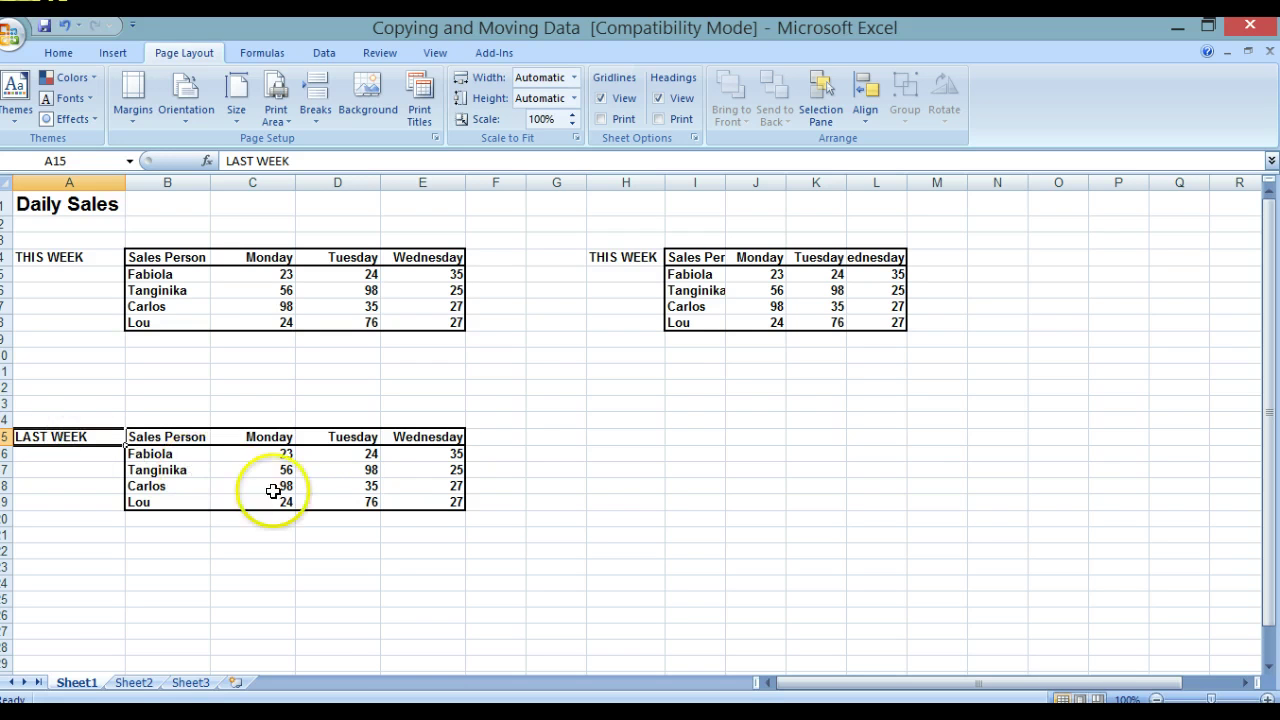
{"action": "left_click", "coordinate": [437, 501], "text": "shift"}
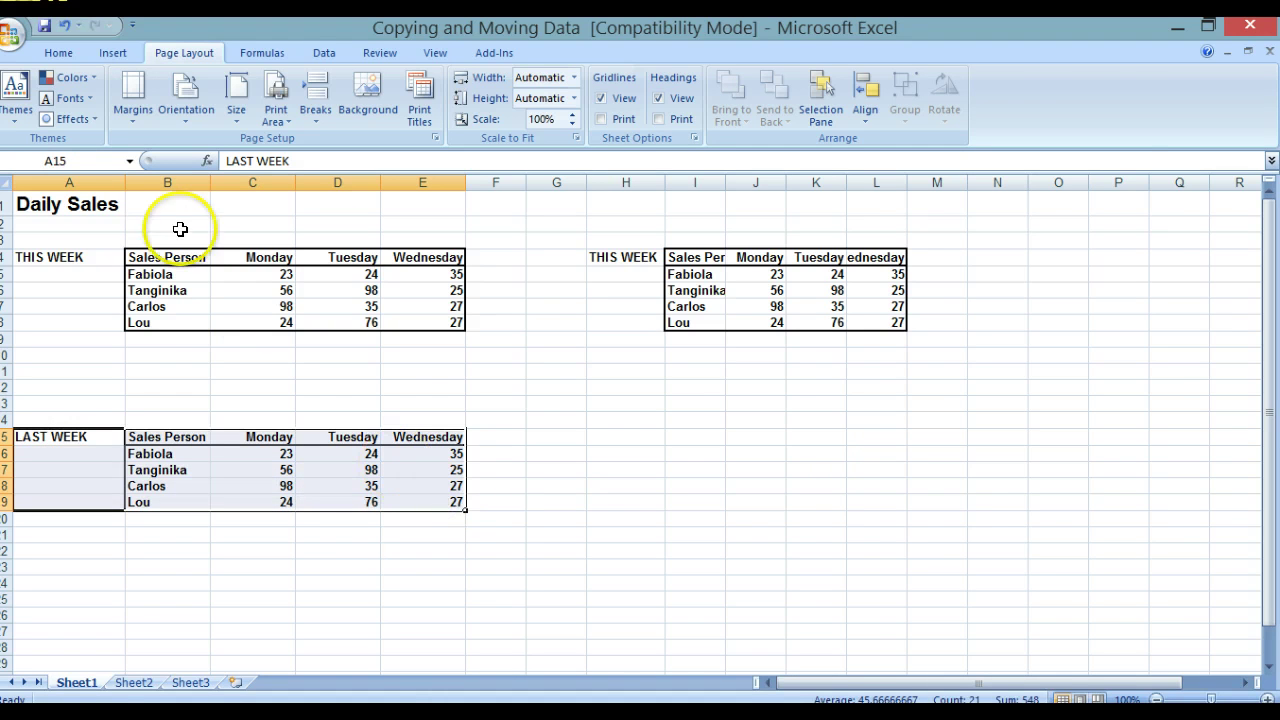
{"action": "left_click", "coordinate": [57, 55]}
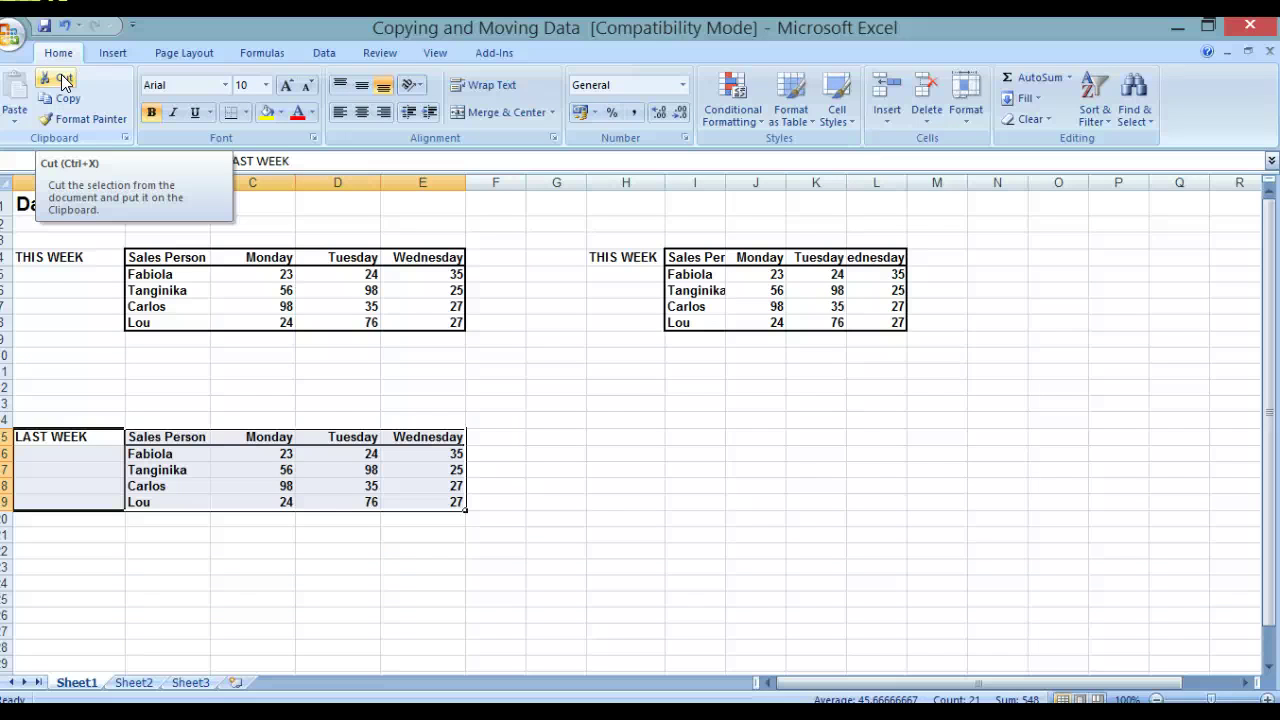
{"action": "left_click", "coordinate": [62, 80]}
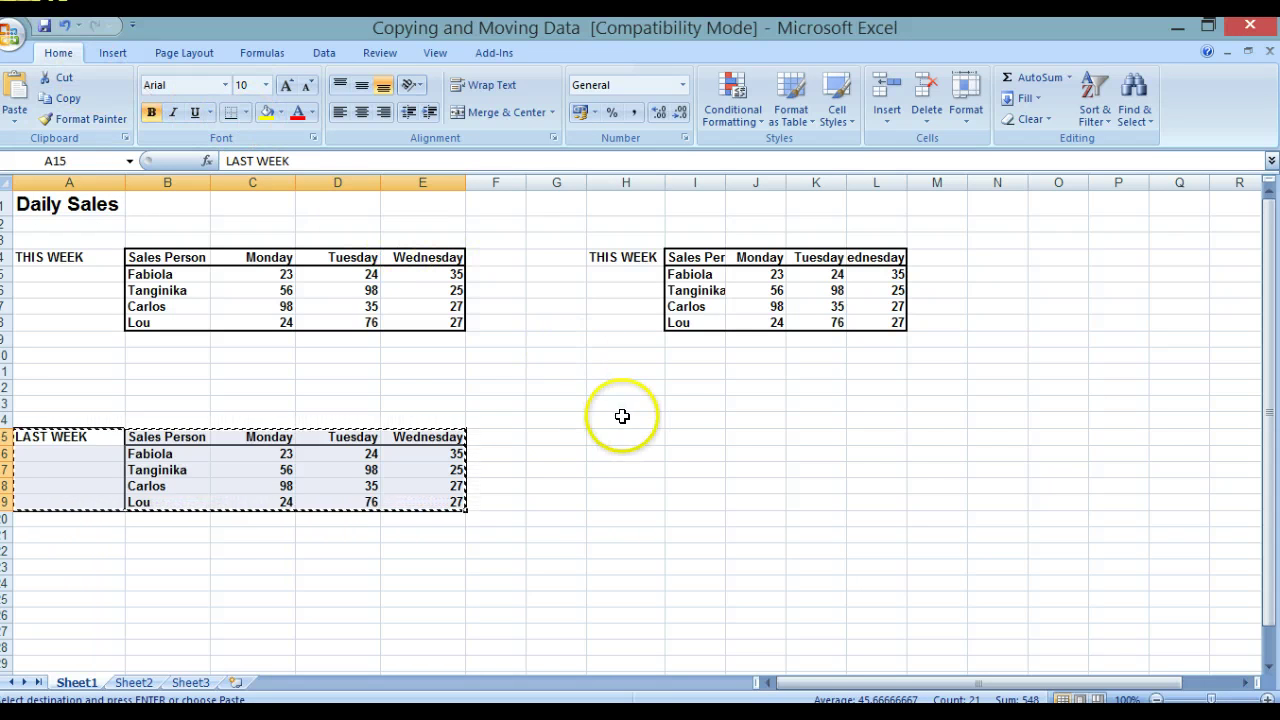
{"action": "left_click", "coordinate": [646, 436]}
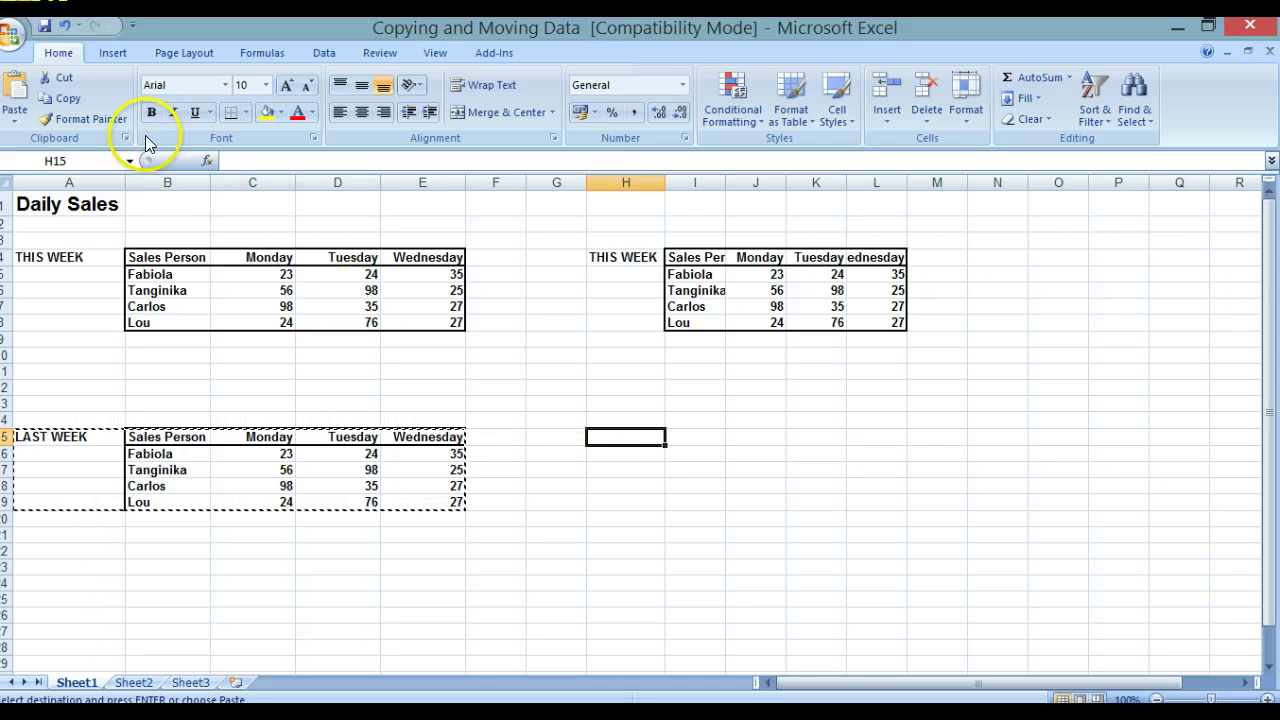
{"action": "left_click", "coordinate": [17, 104]}
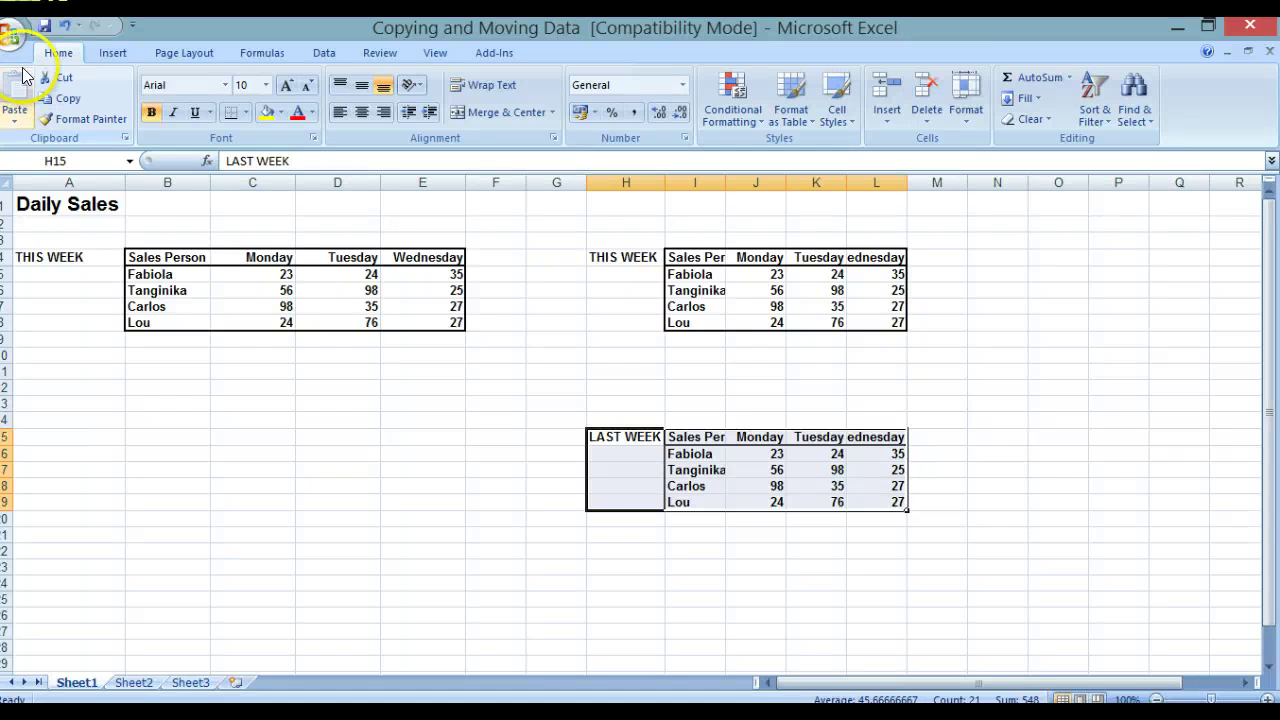
Underline the moved LAST WEEK table and close the Copying and Moving Data workbook, saving the changes
{"action": "left_click", "coordinate": [42, 28]}
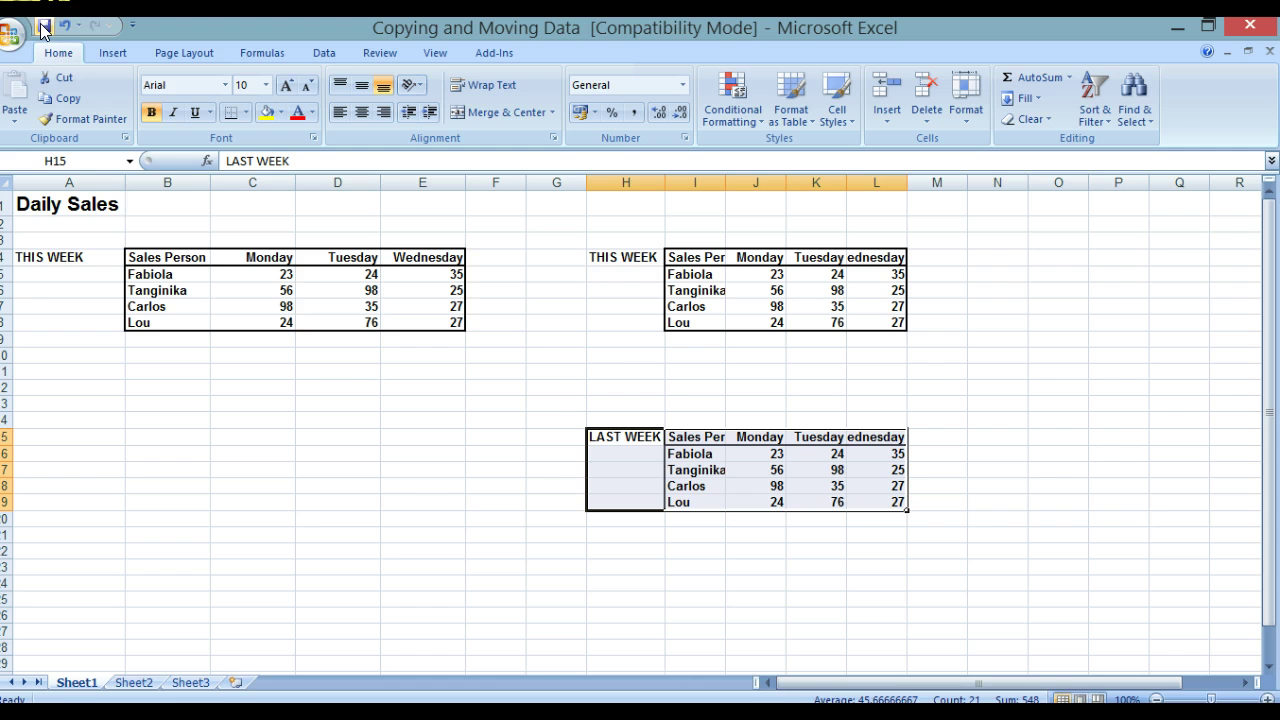
{"action": "key", "text": "ctrl+u"}
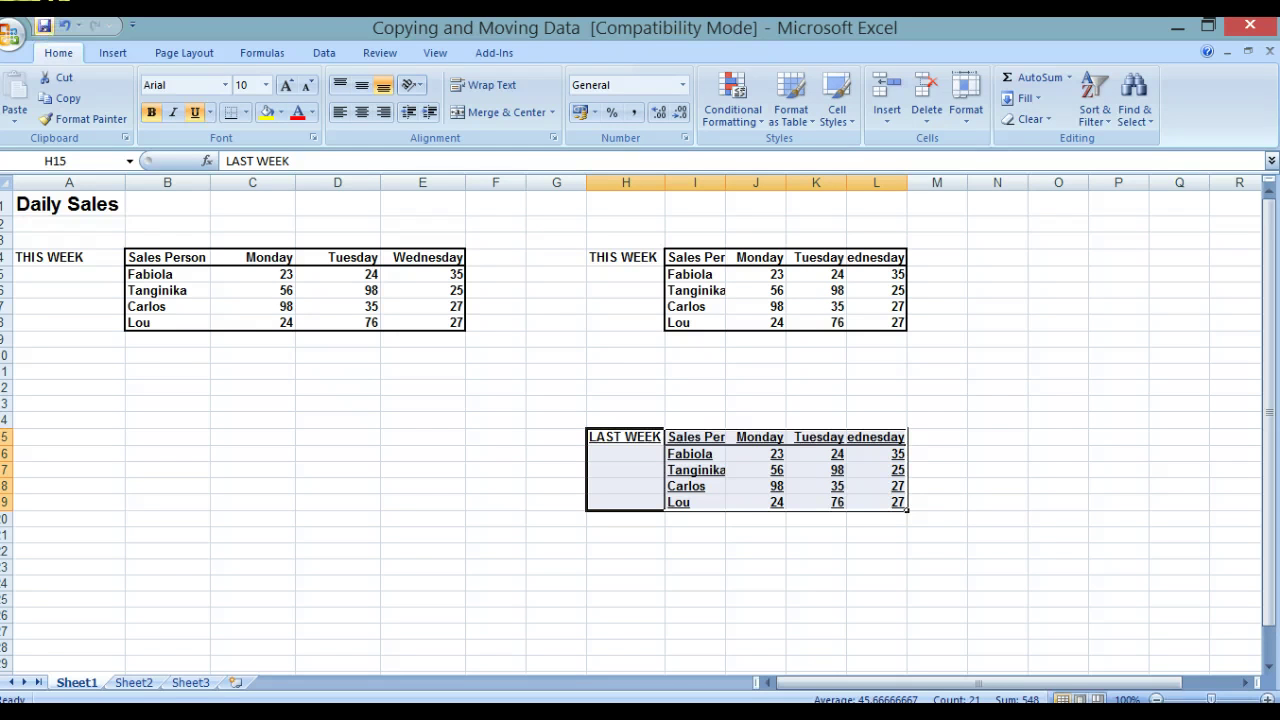
{"action": "left_click", "coordinate": [1270, 52]}
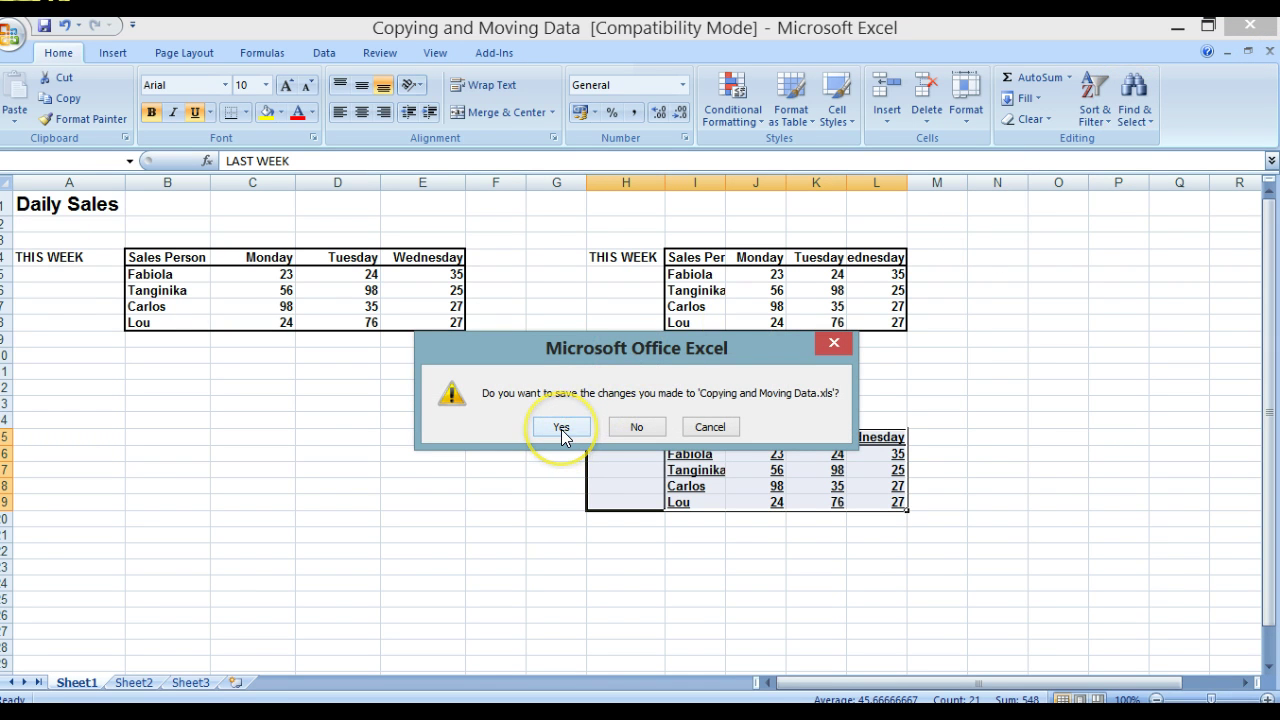
{"action": "left_click", "coordinate": [562, 427]}
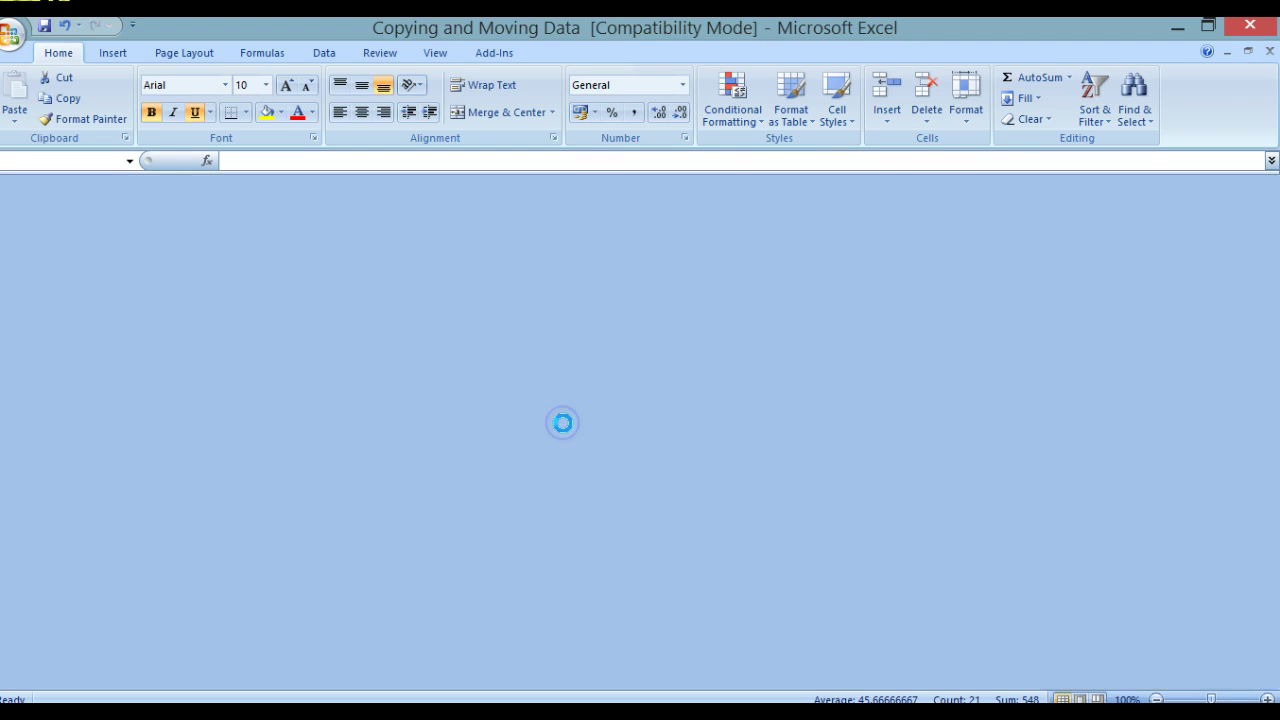